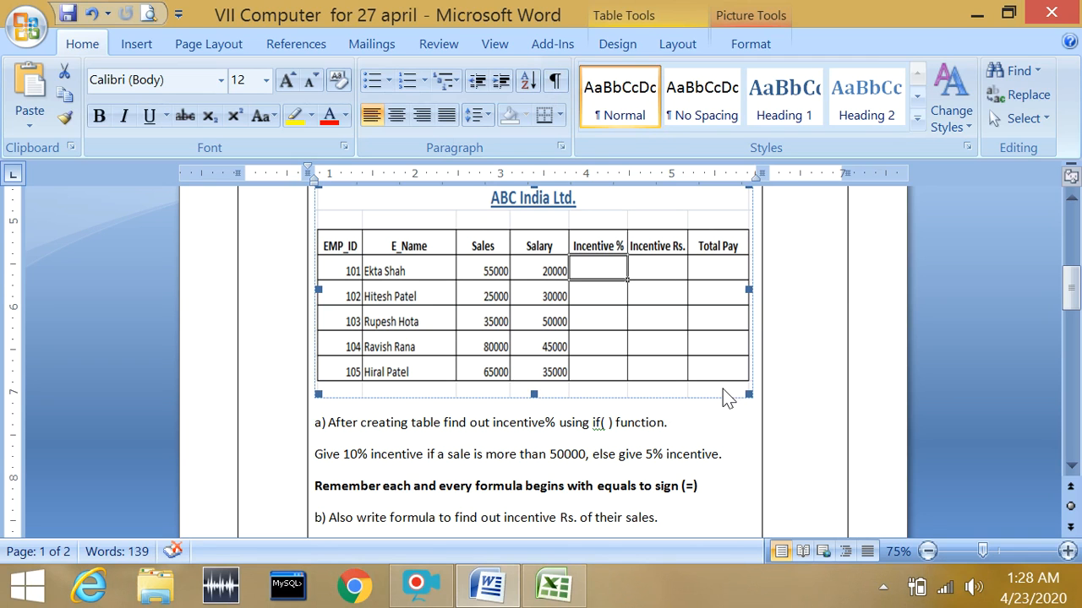
Compare the Excel sheet with the Word assignment's table and review its rule: 10% incentive for sales above 50000, else 5%.
mouse_move(566, 583)
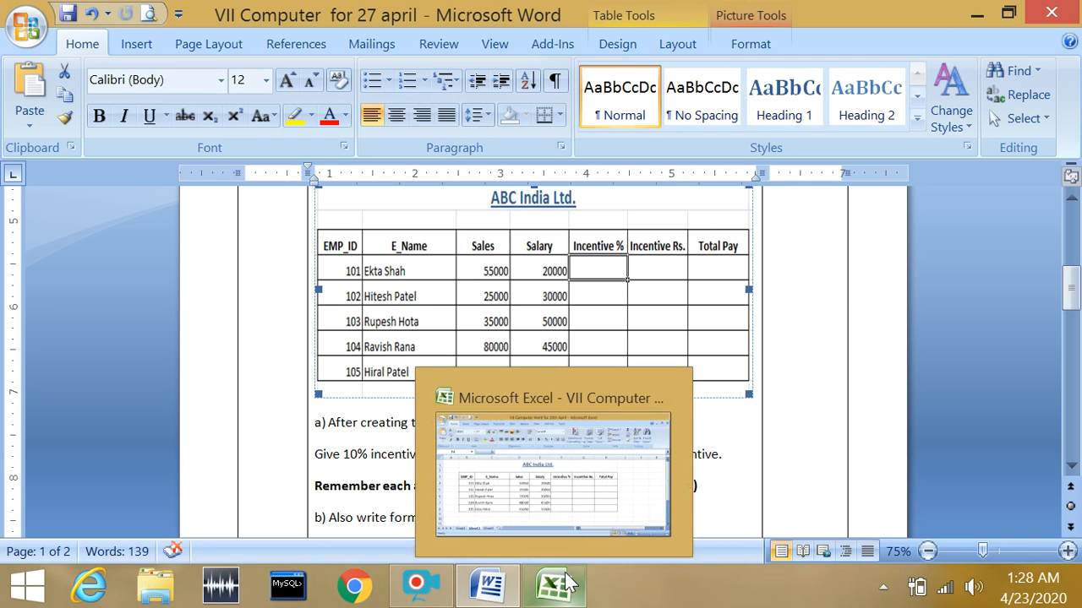
click(564, 531)
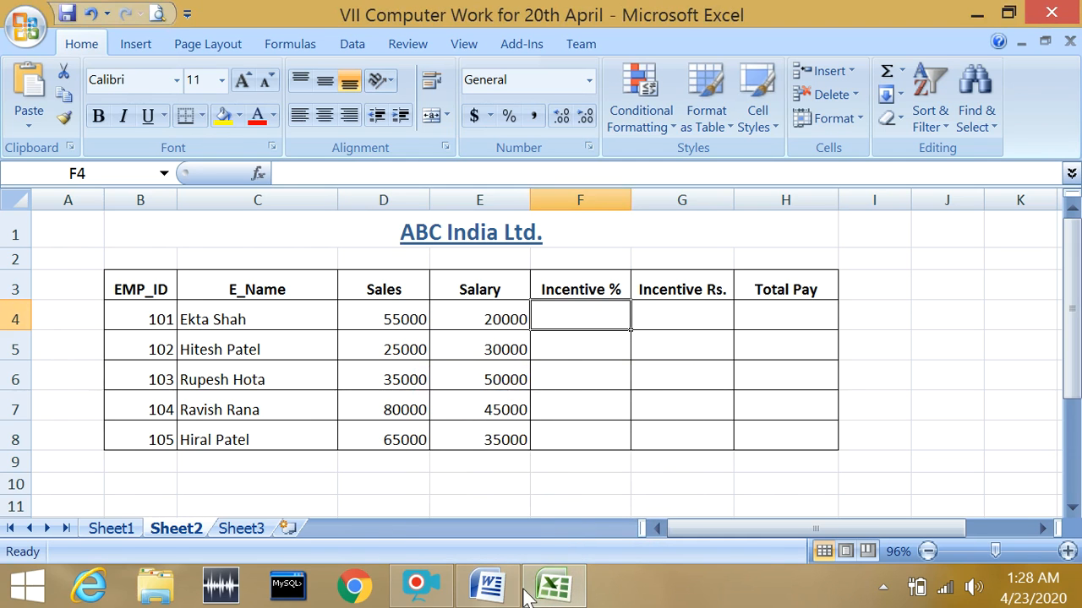
click(497, 598)
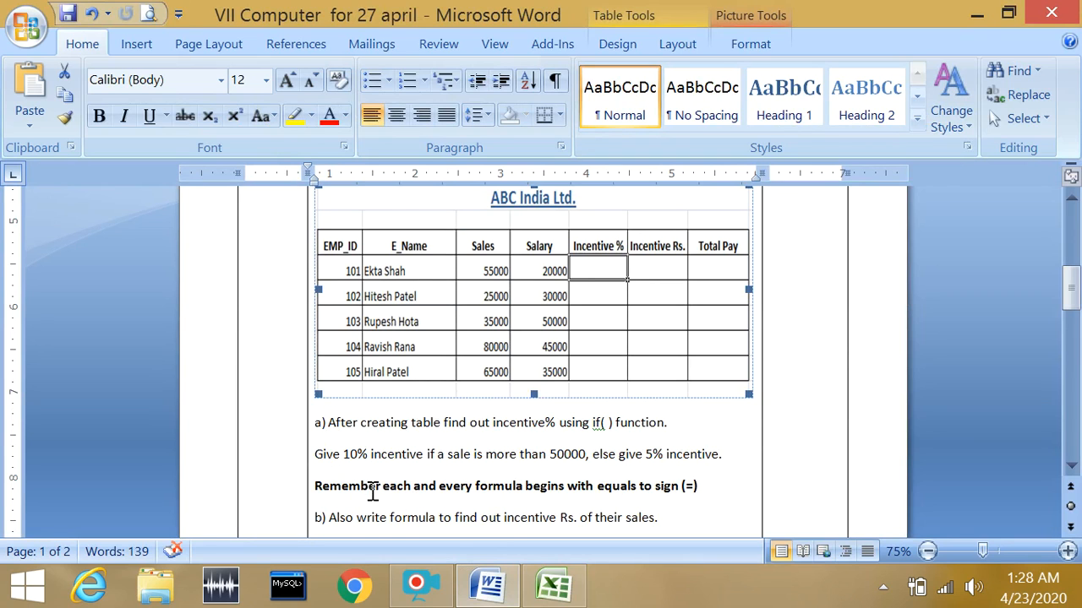
click(350, 422)
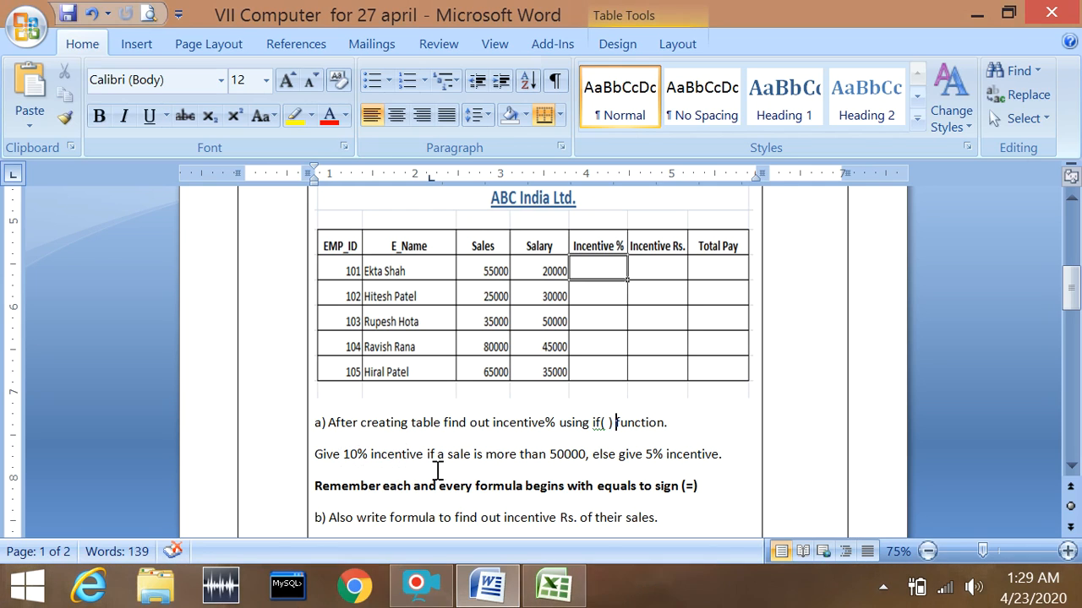
drag(447, 454, 588, 448)
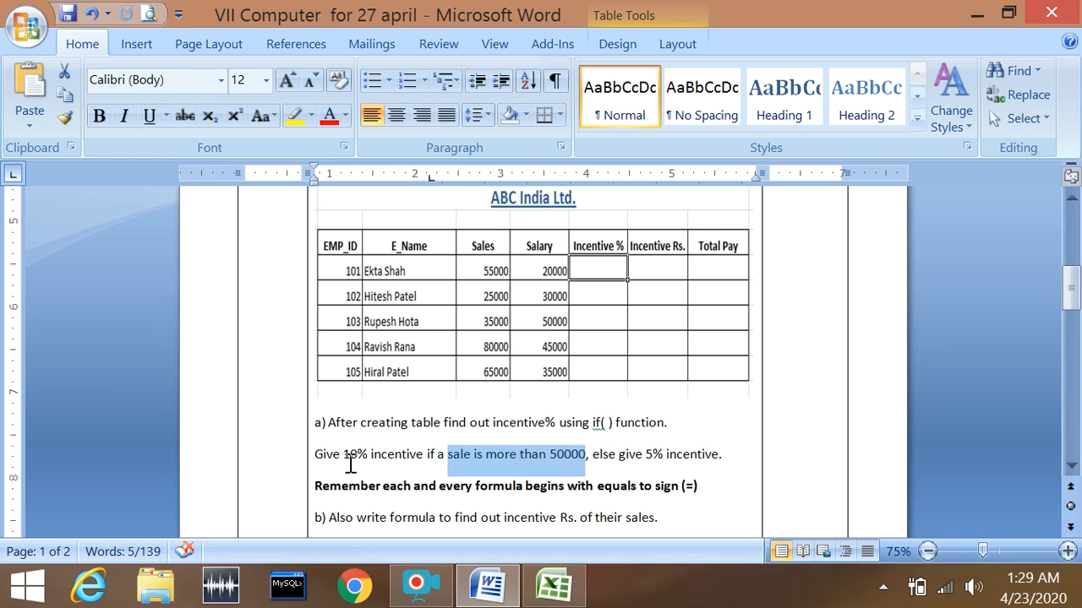
click(664, 464)
Switch to Excel and enter the formula =IF(D4>50000,10,5) in cell F4 to calculate the first employee's incentive percentage.
click(566, 598)
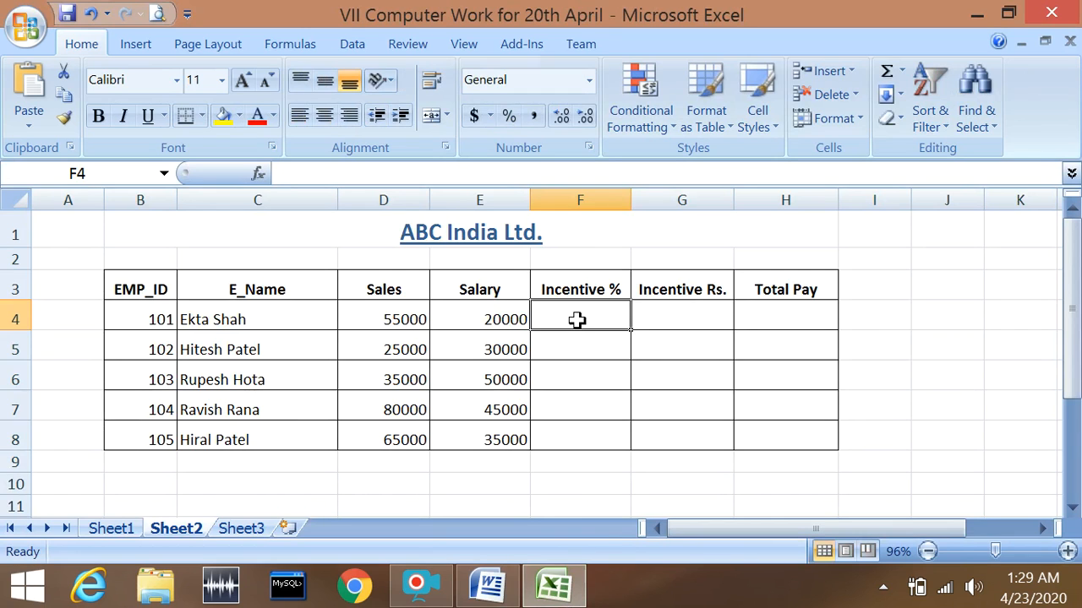
text(=)
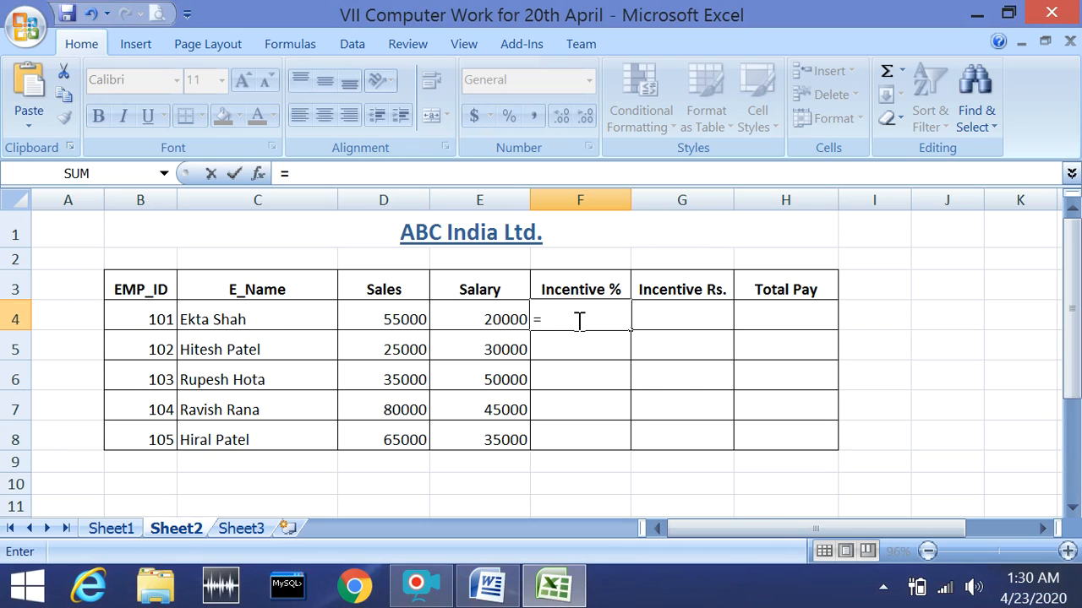
text(if)
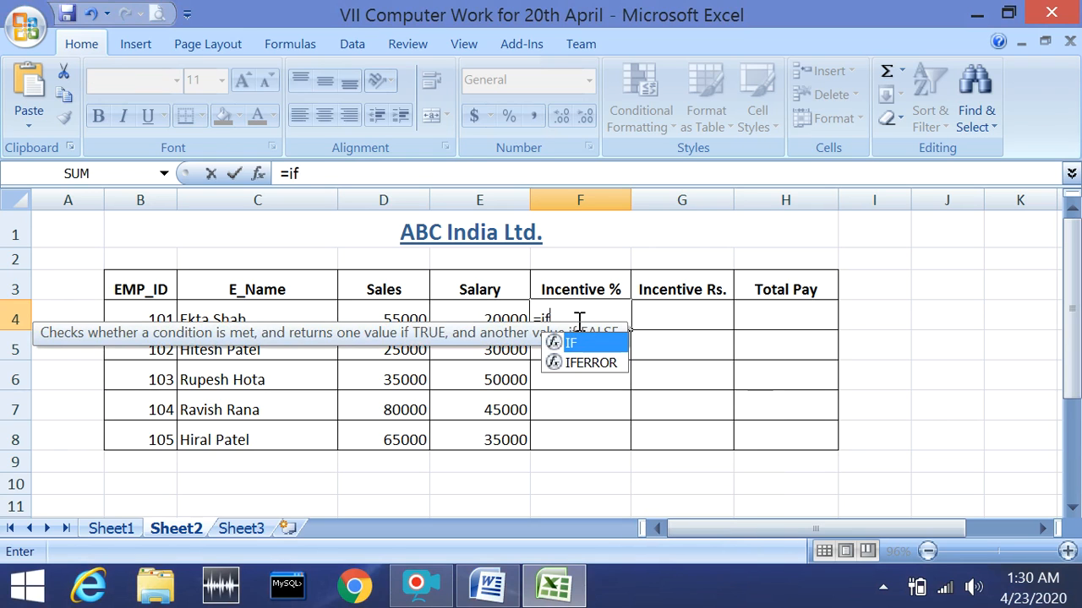
text(()
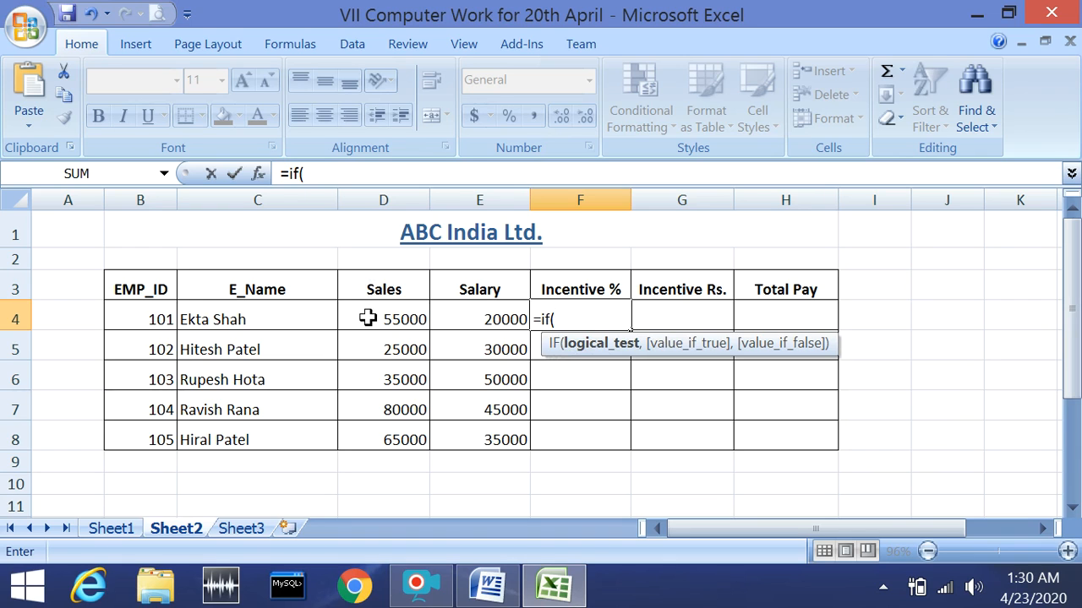
click(368, 318)
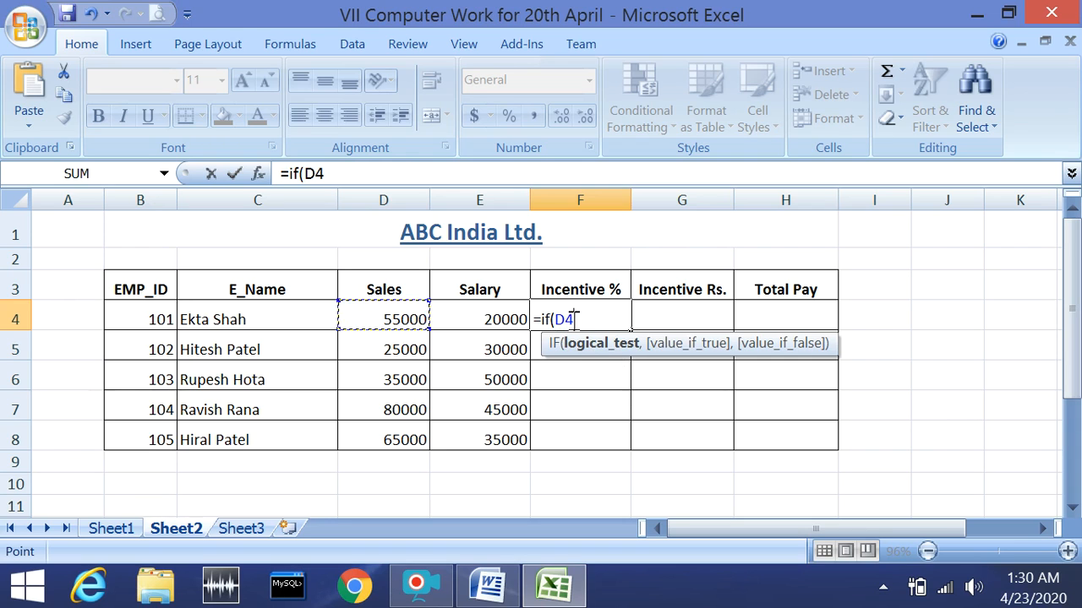
text(>)
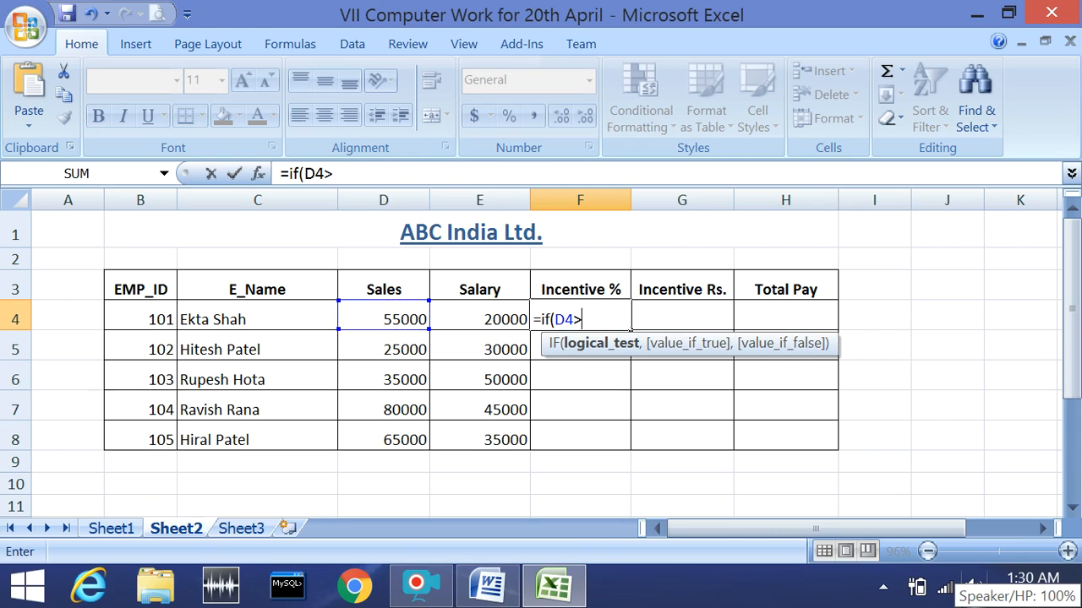
text(50000)
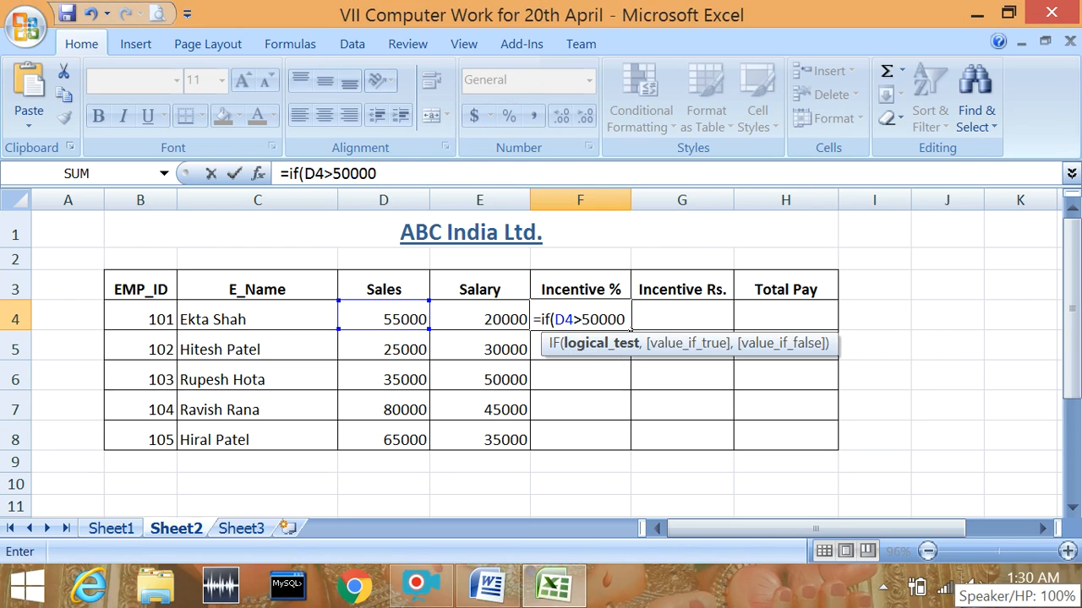
text(,)
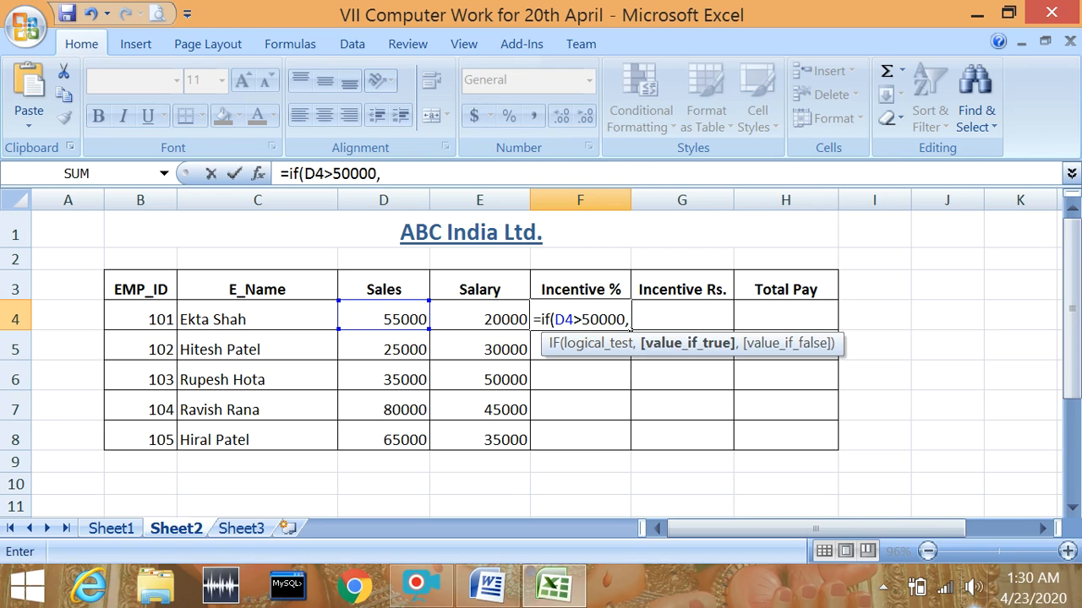
text(10,)
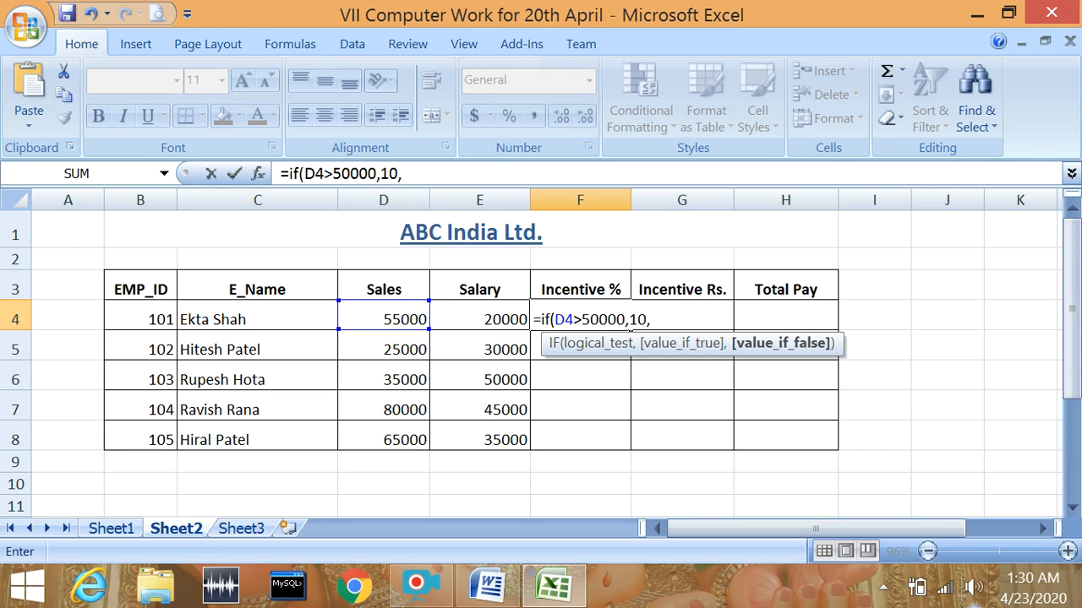
text(5)
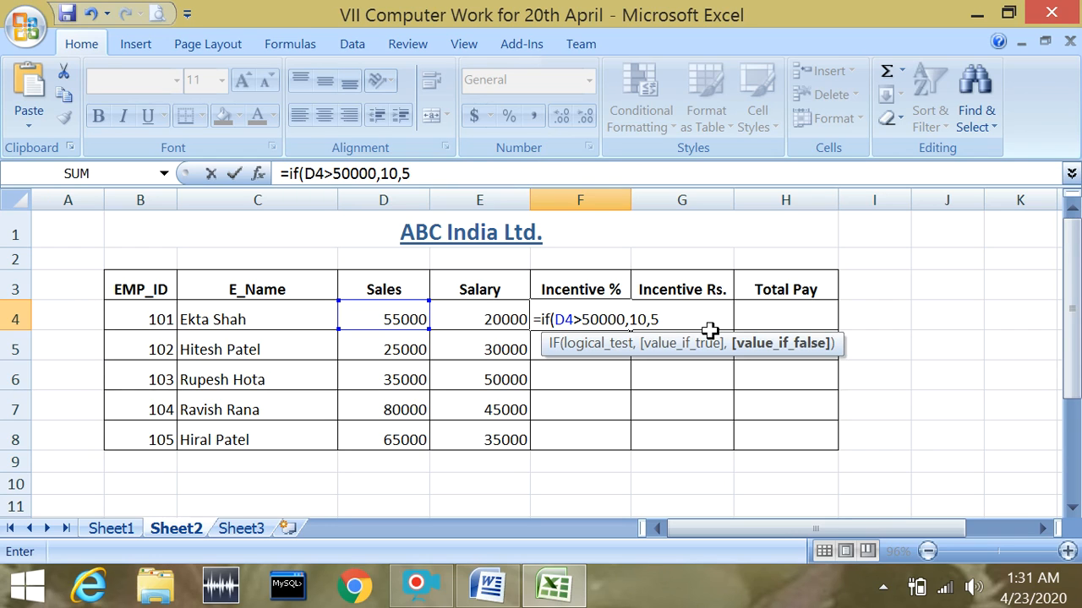
text())
key(Return)
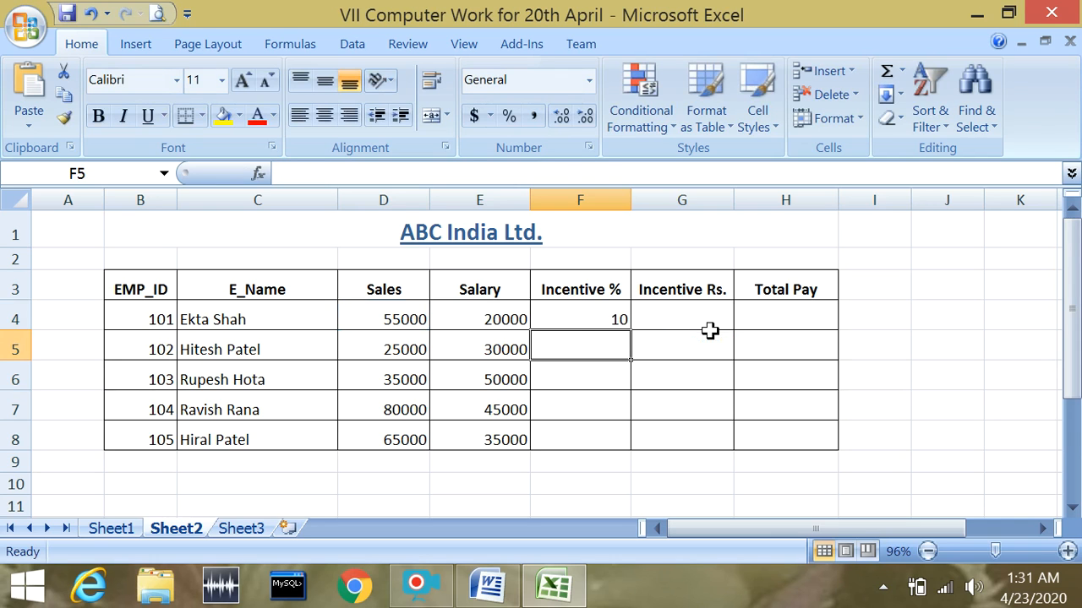
Copy the IF formula from F4 down through F8 to fill the Incentive % column.
click(576, 314)
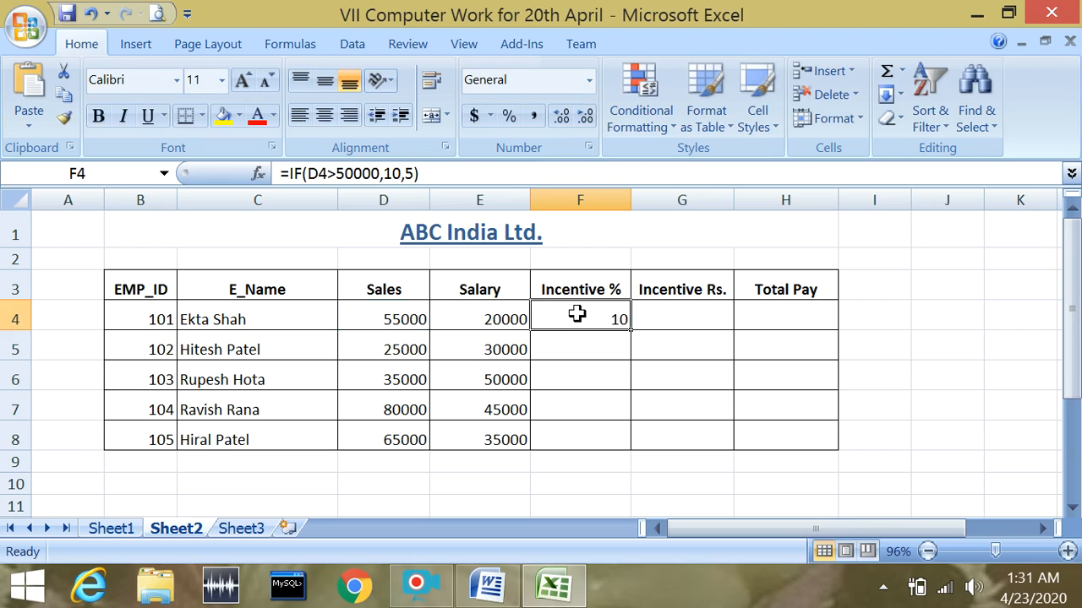
click(370, 305)
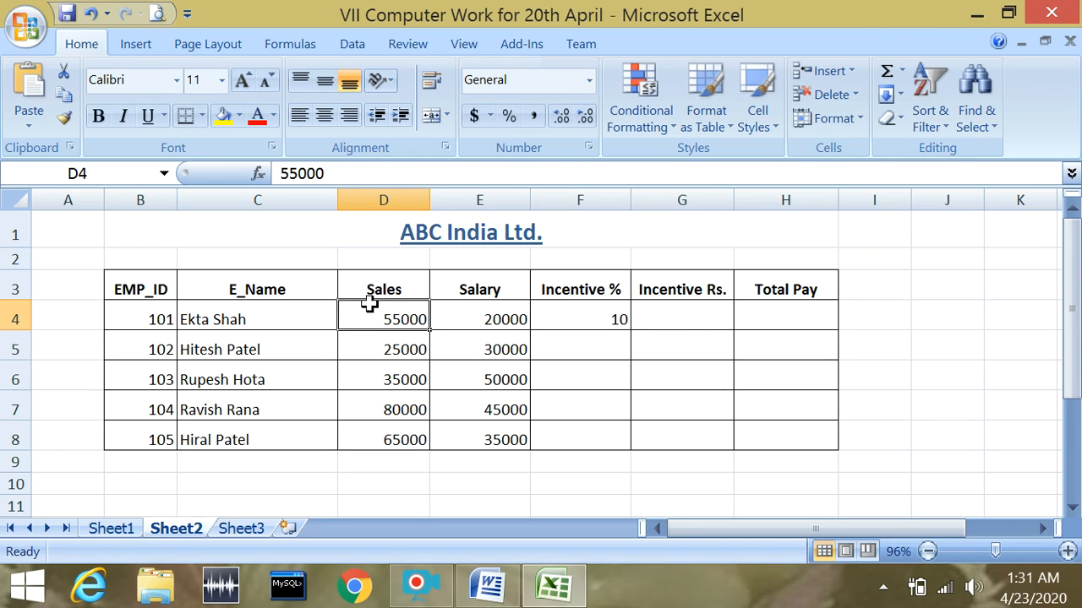
click(586, 327)
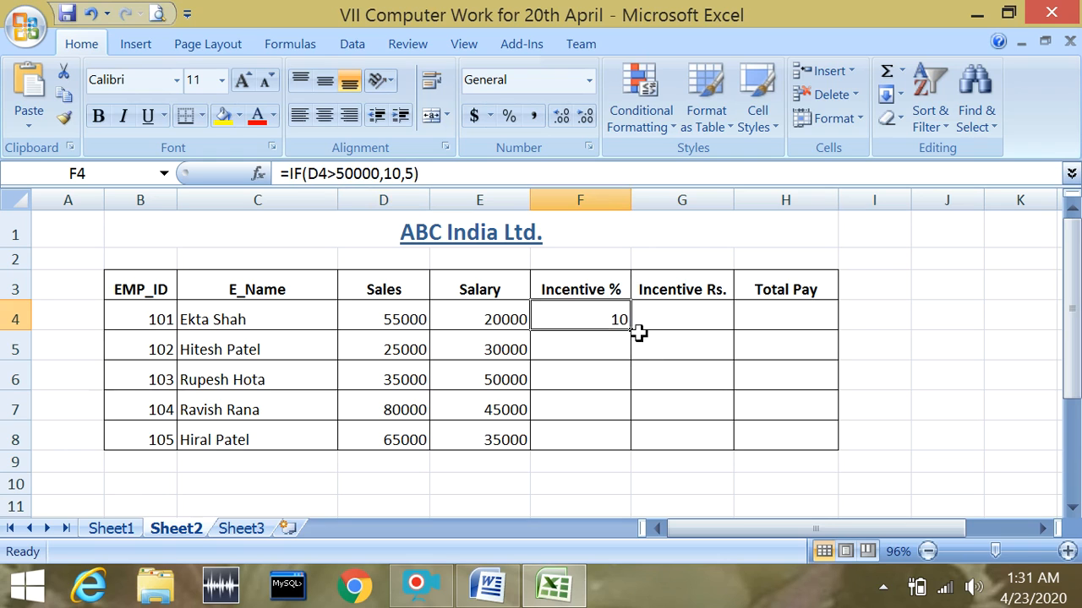
drag(632, 334, 621, 440)
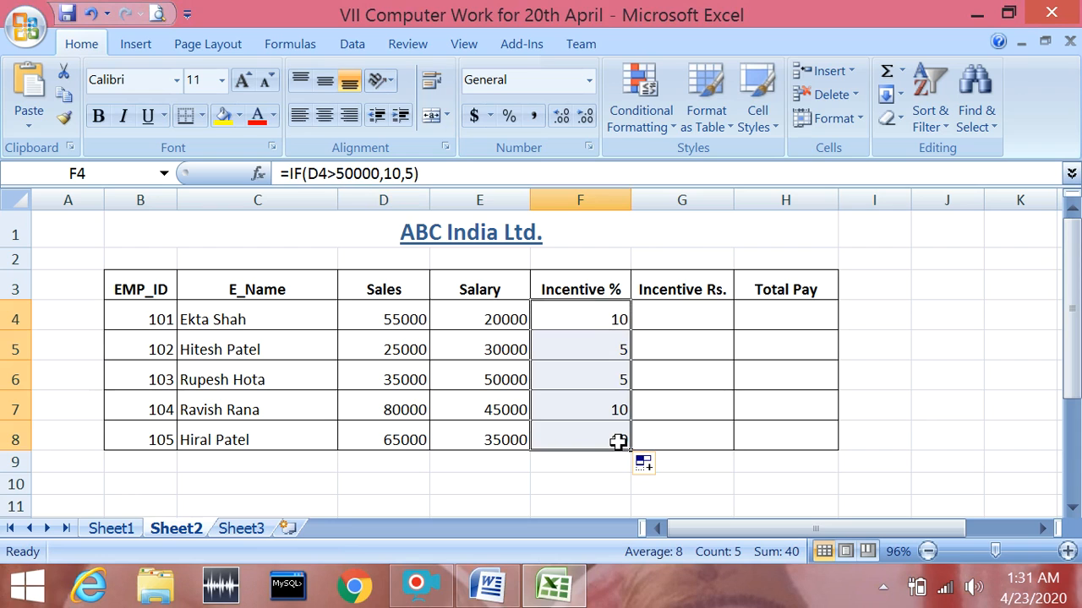
Check the Incentive Rs. instruction in the Word assignment, return to Excel and review the incentive percentage in F4.
click(703, 322)
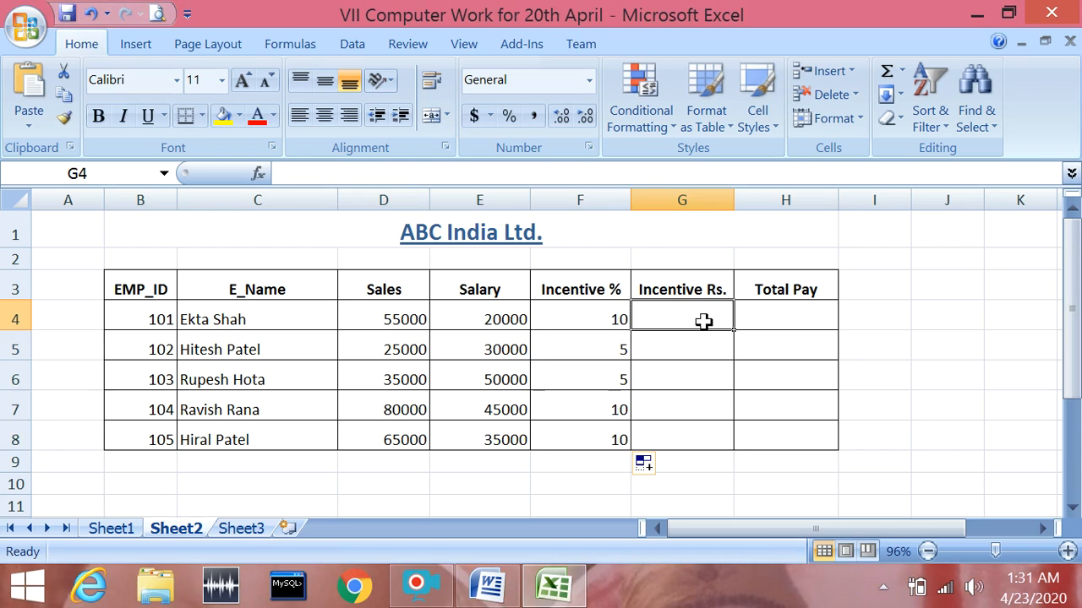
click(489, 585)
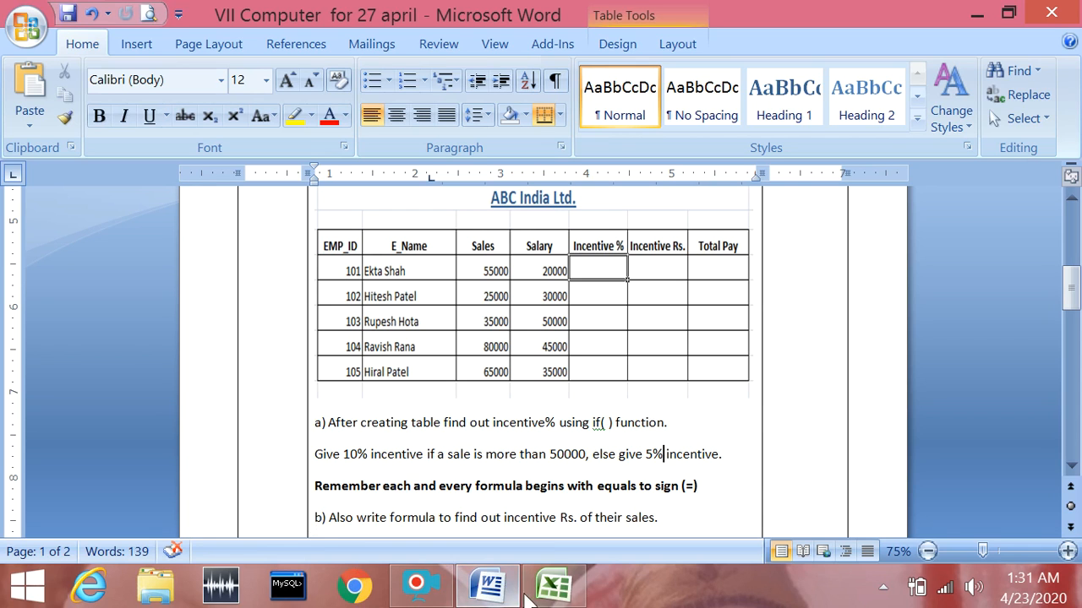
click(553, 585)
click(585, 319)
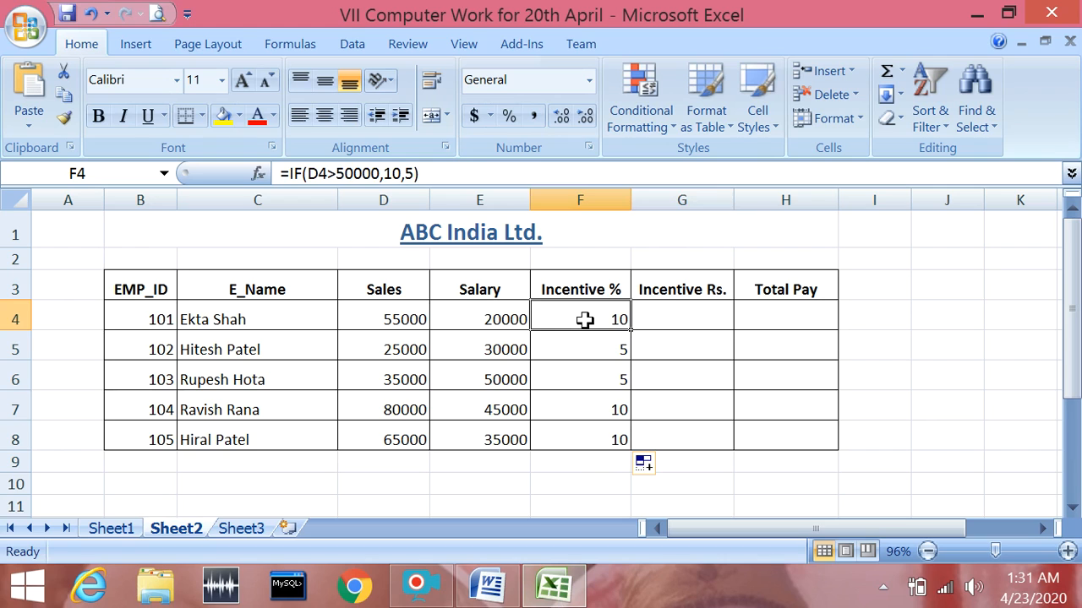
Enter =D4*F4/100 in cell G4 and copy the formula down through G8 to fill the Incentive Rs. column.
click(671, 318)
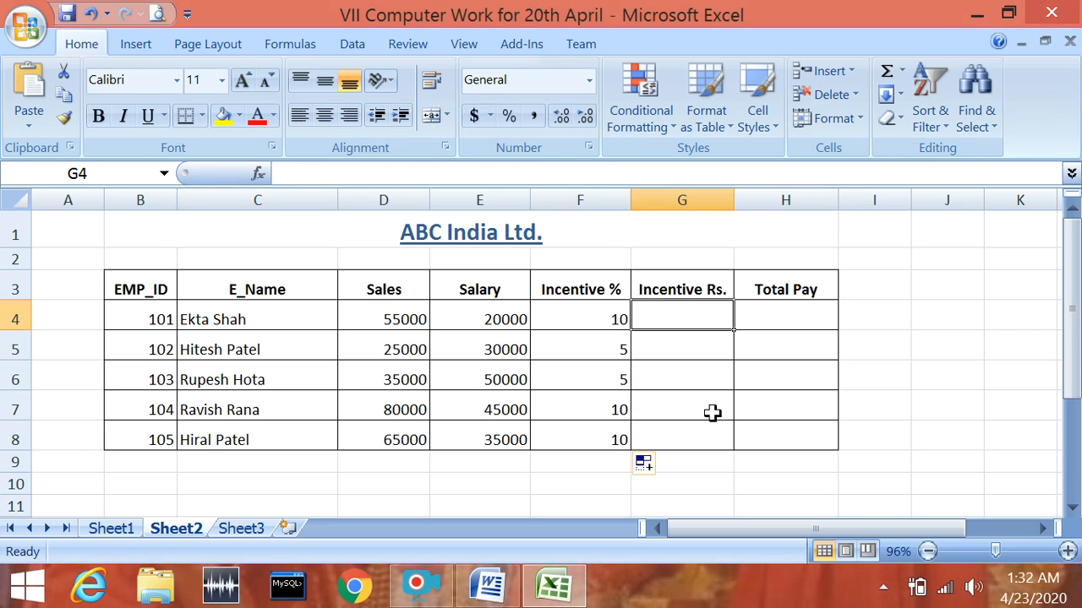
text(=)
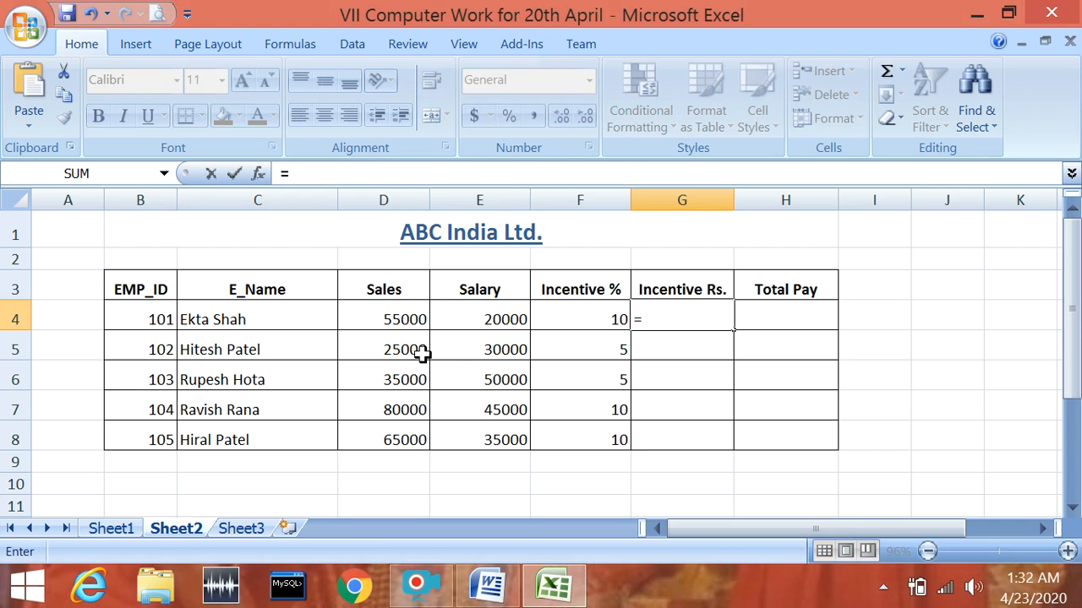
click(409, 318)
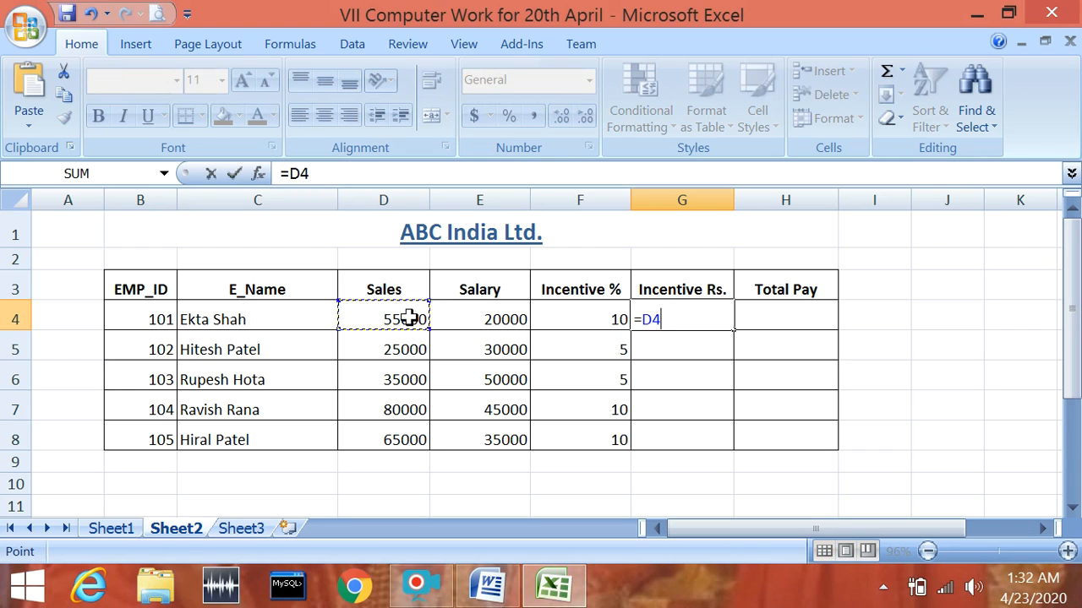
text(*)
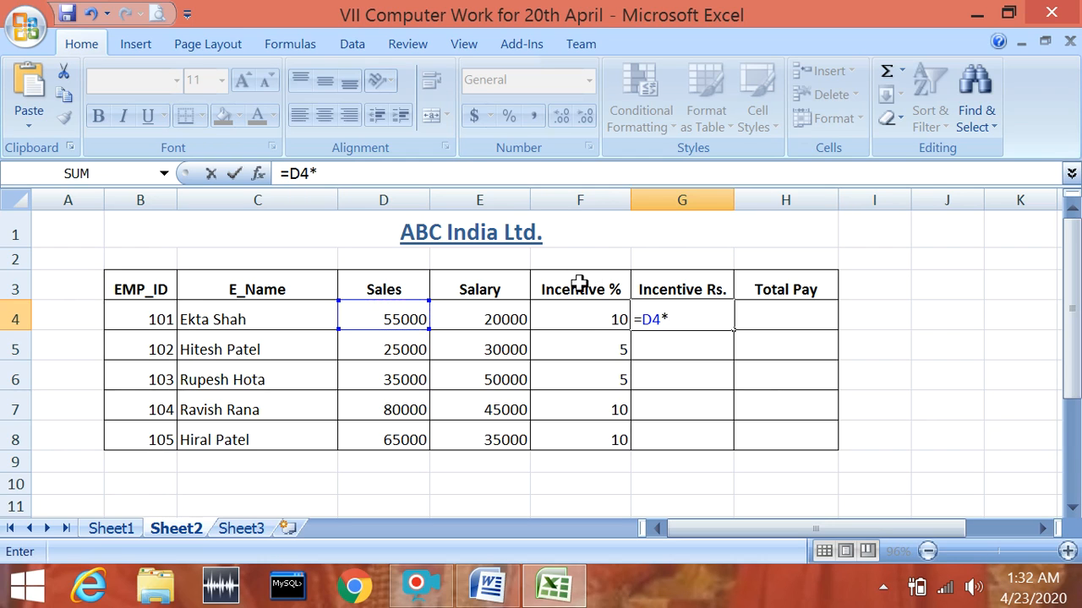
click(578, 318)
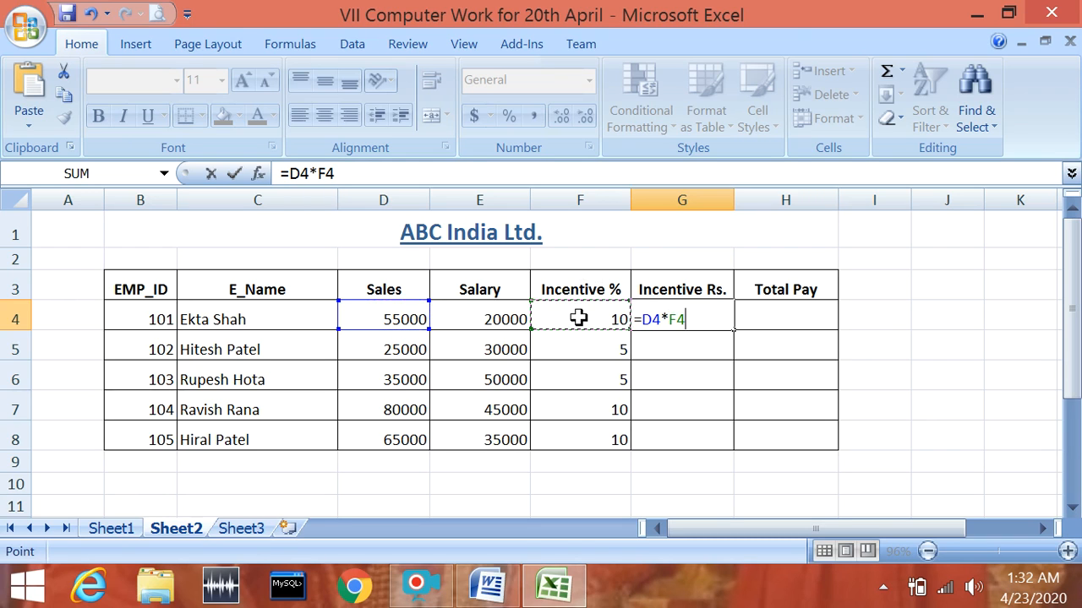
text(/)
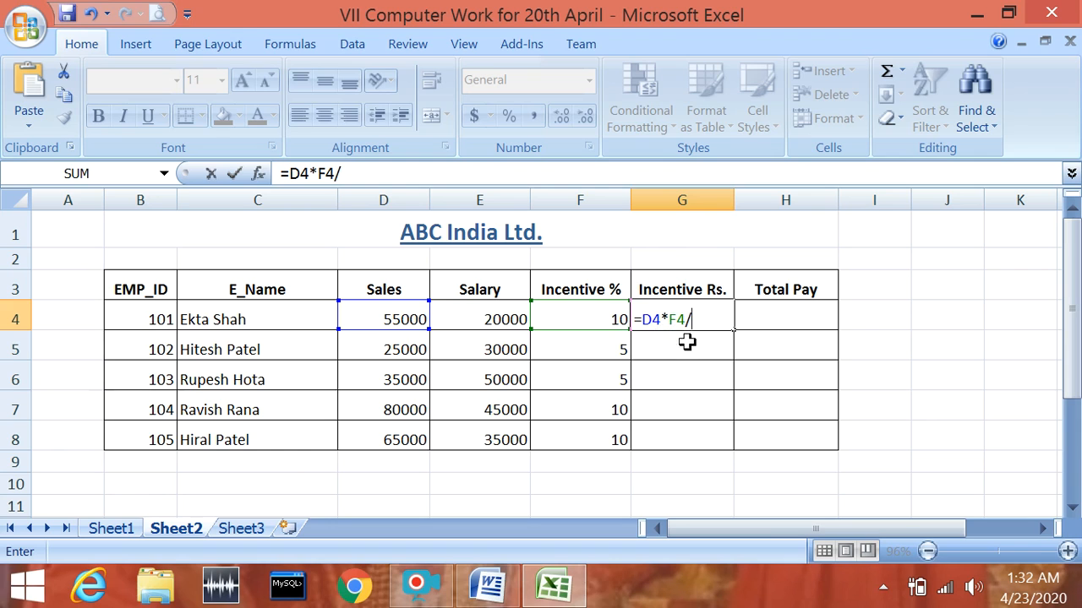
text(100)
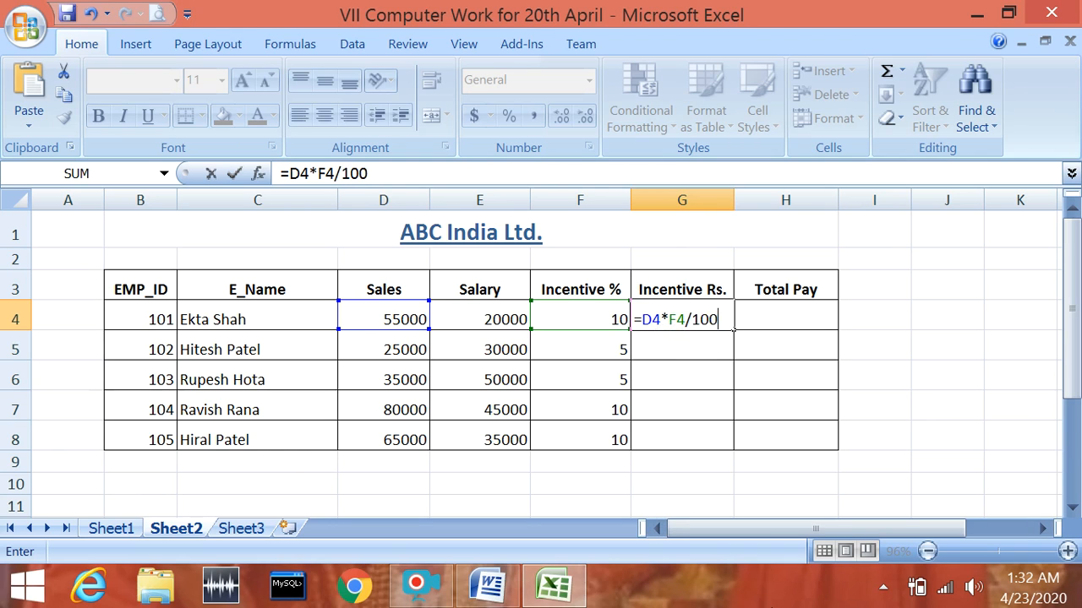
key(Return)
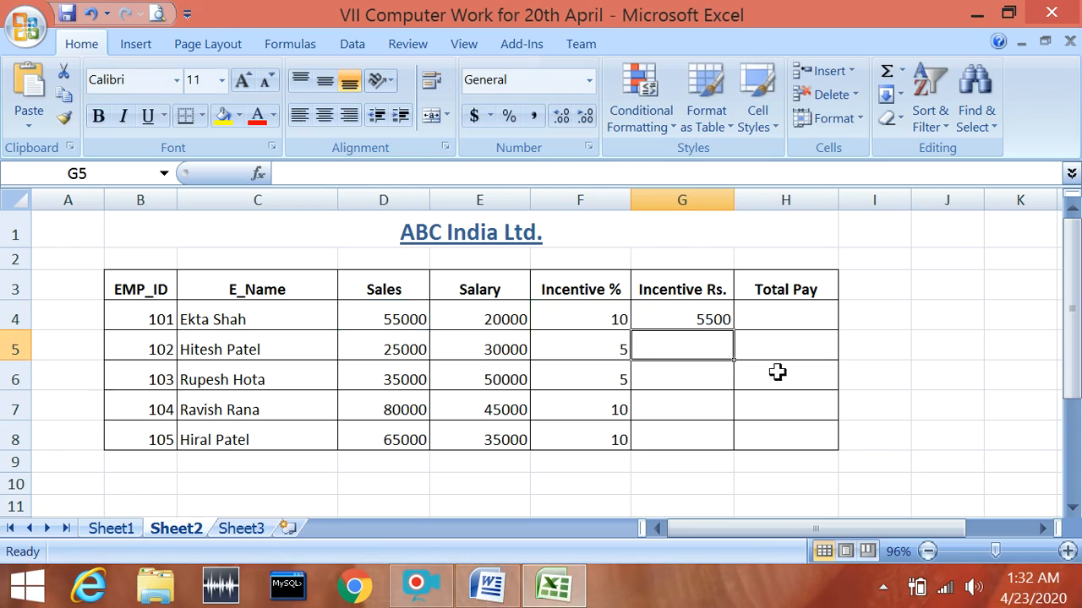
click(691, 315)
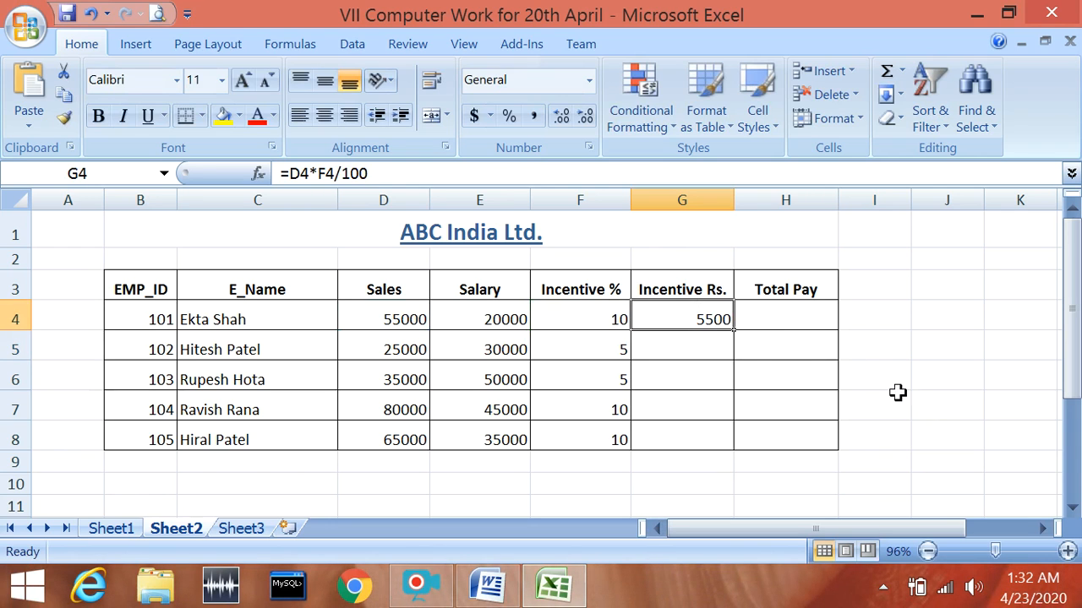
drag(734, 329, 724, 441)
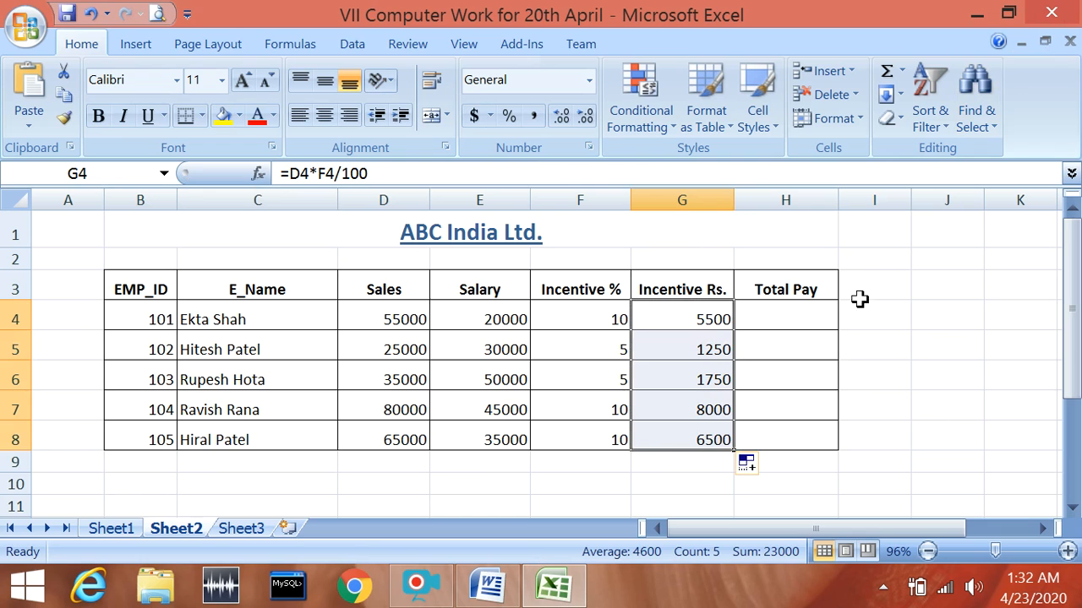
Select cell H4, read the Total Pay instruction in the Word assignment and return to the Excel worksheet.
click(797, 329)
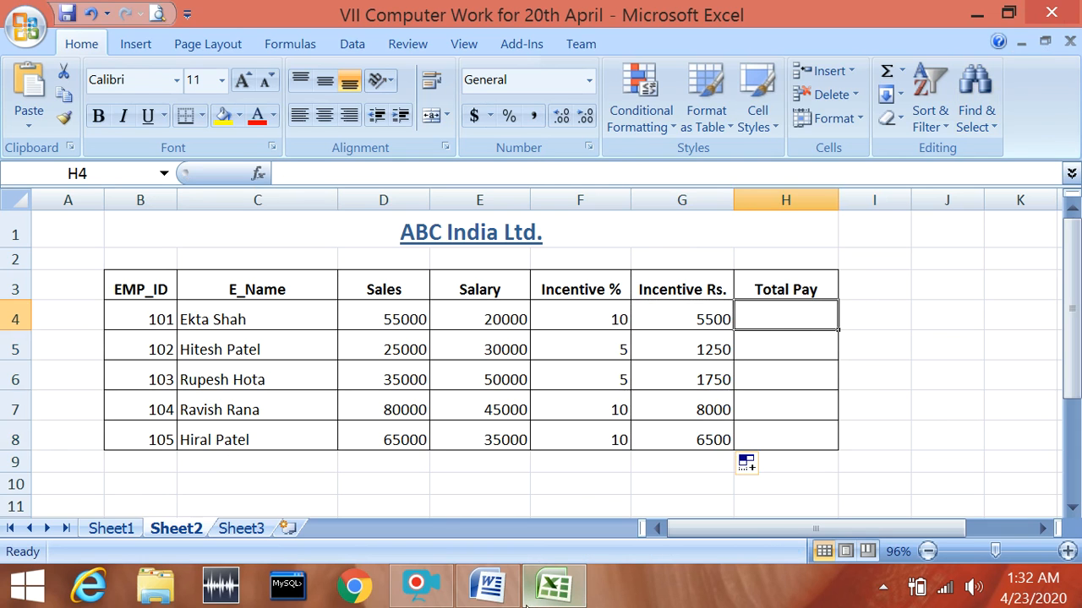
click(497, 596)
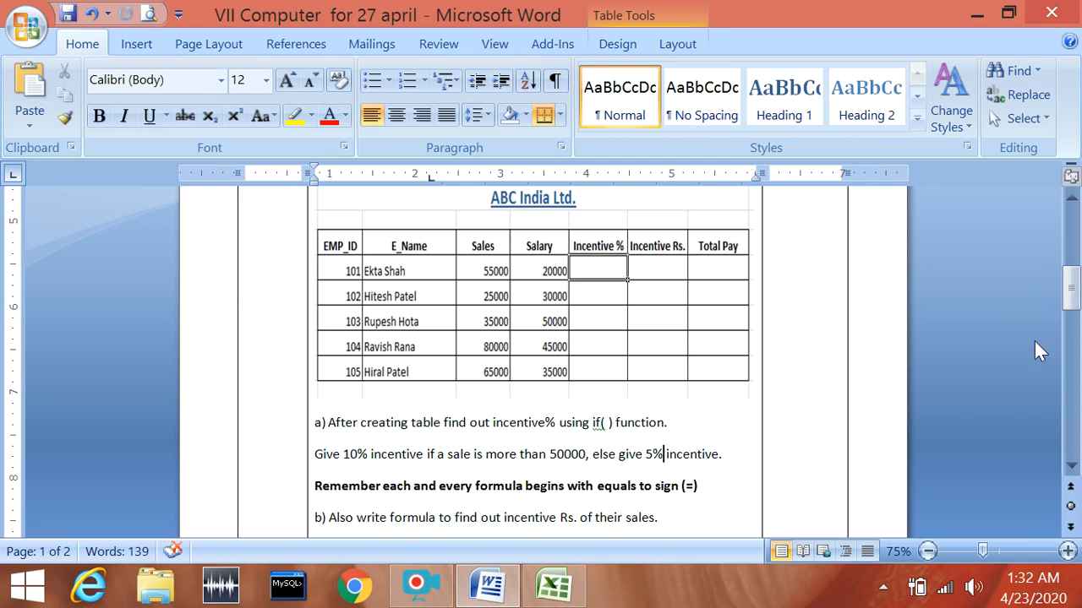
drag(1071, 290, 1071, 302)
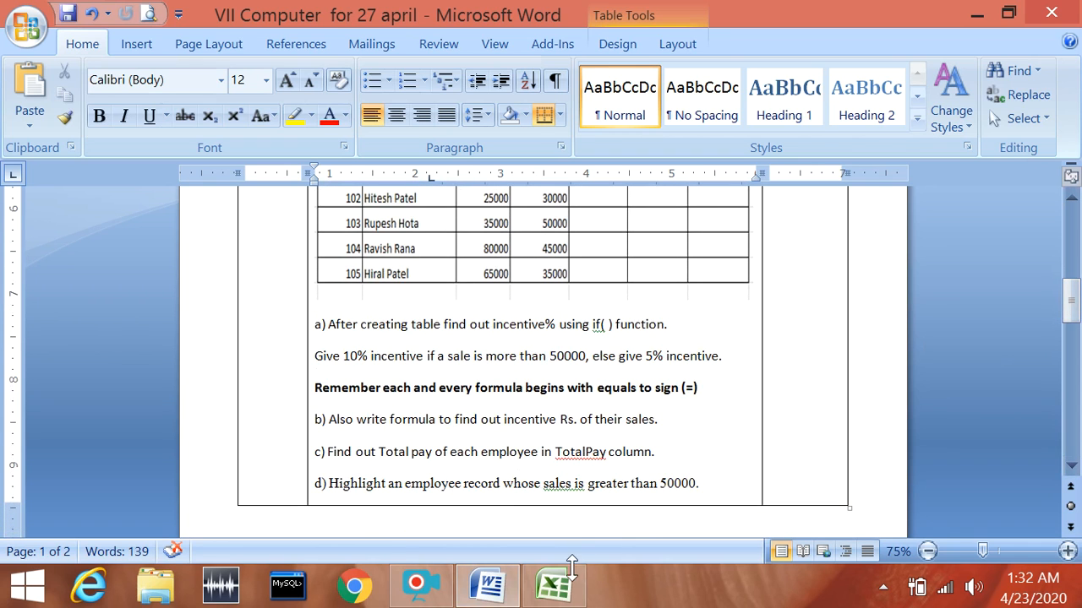
click(554, 586)
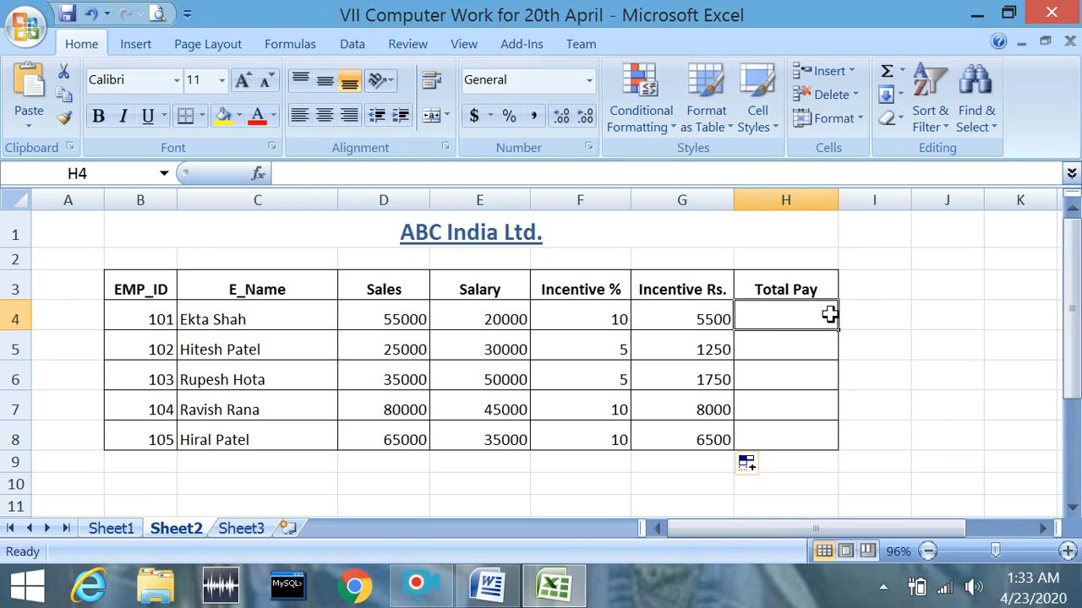
Enter =E4+G4 in cell H4 and copy the formula down through H8 to fill the Total Pay column.
text(=)
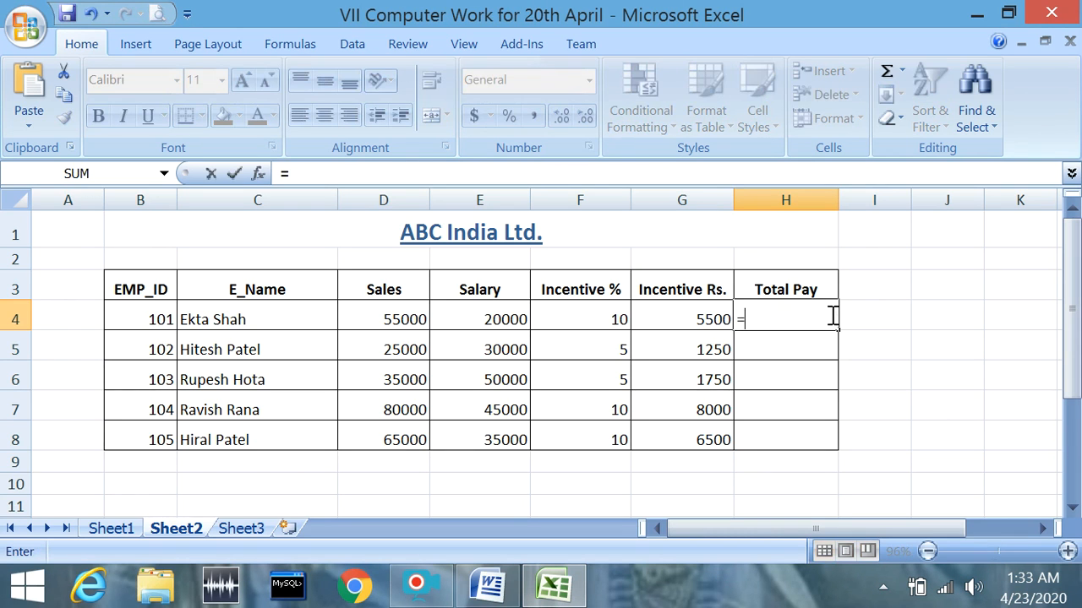
click(470, 318)
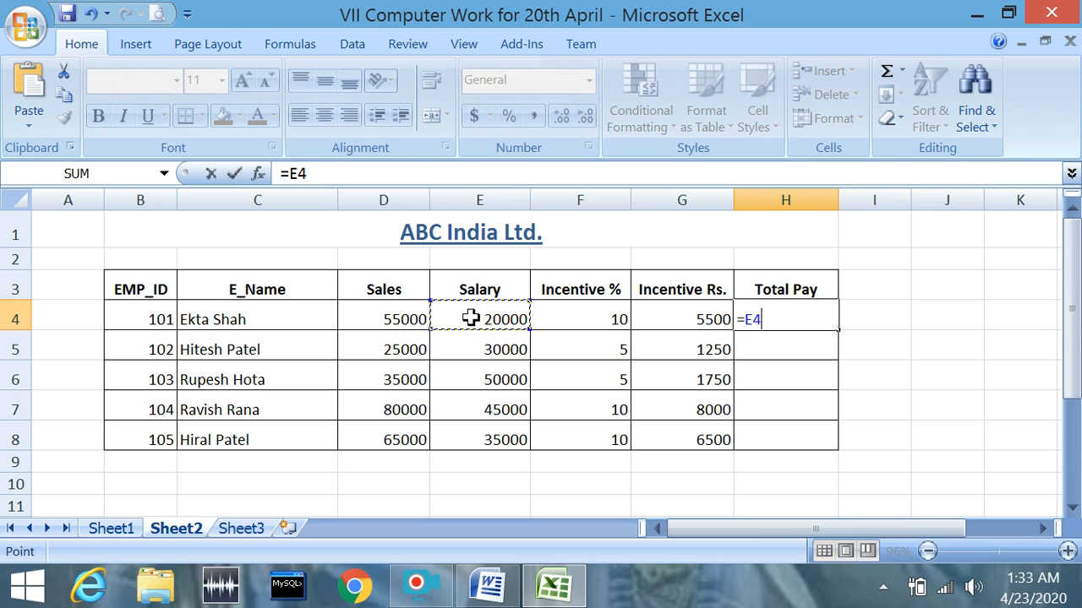
click(700, 320)
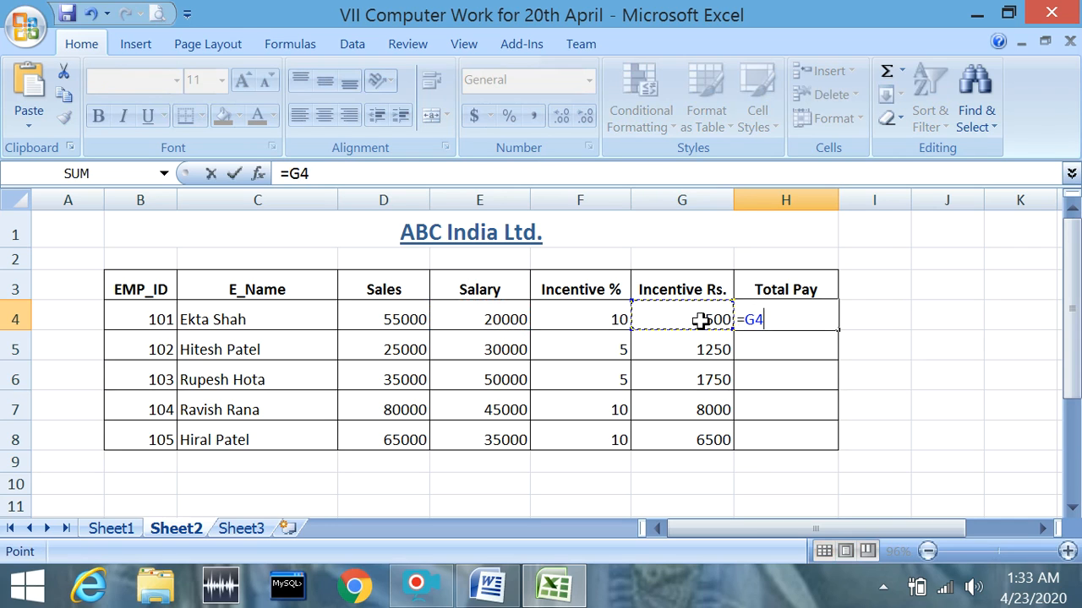
click(492, 336)
click(493, 320)
text(+)
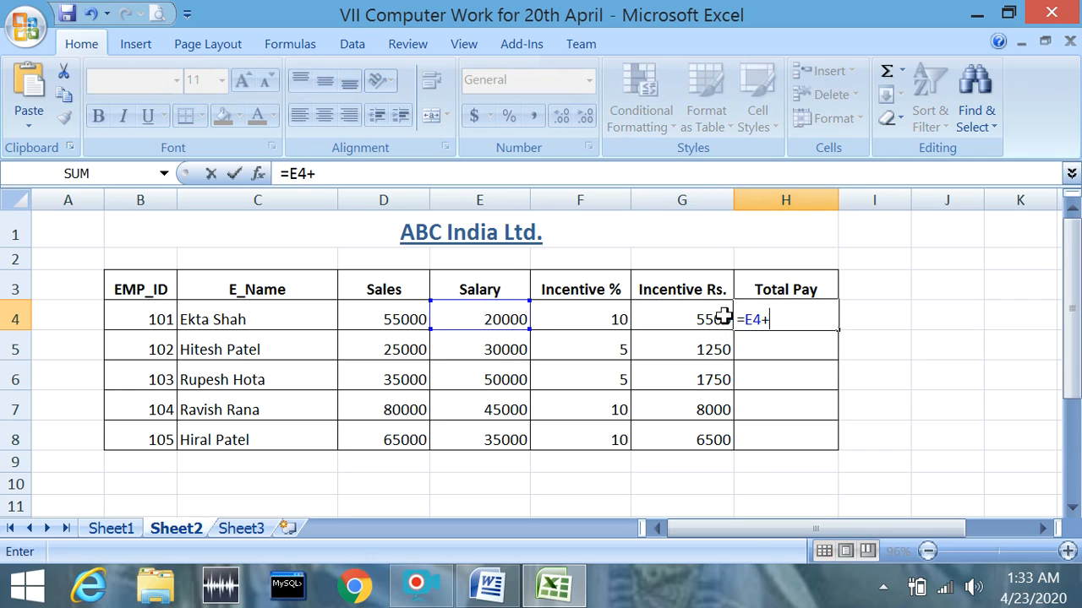
click(697, 317)
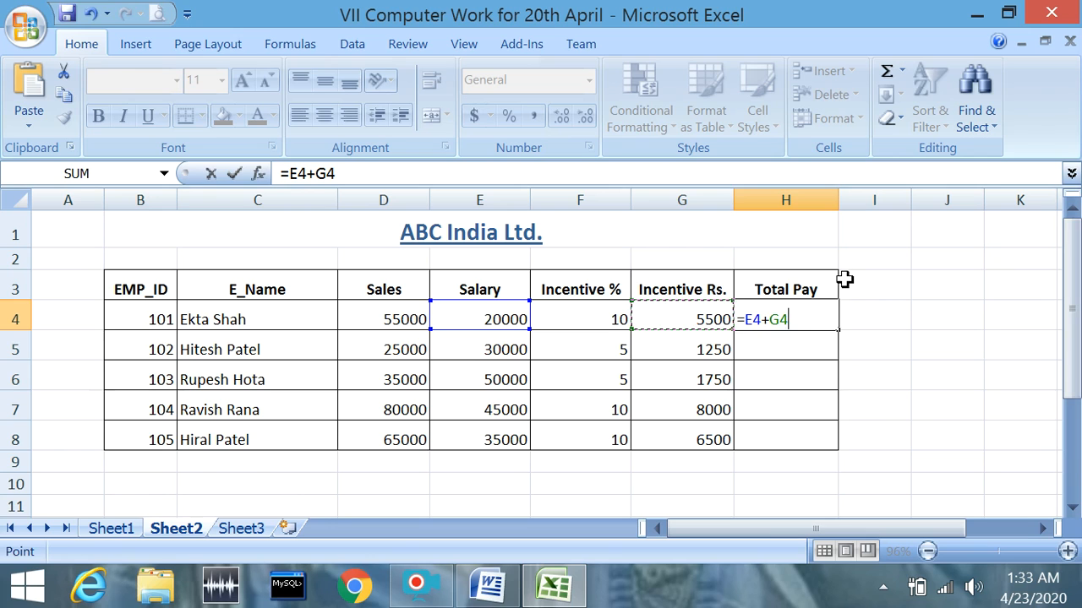
key(Return)
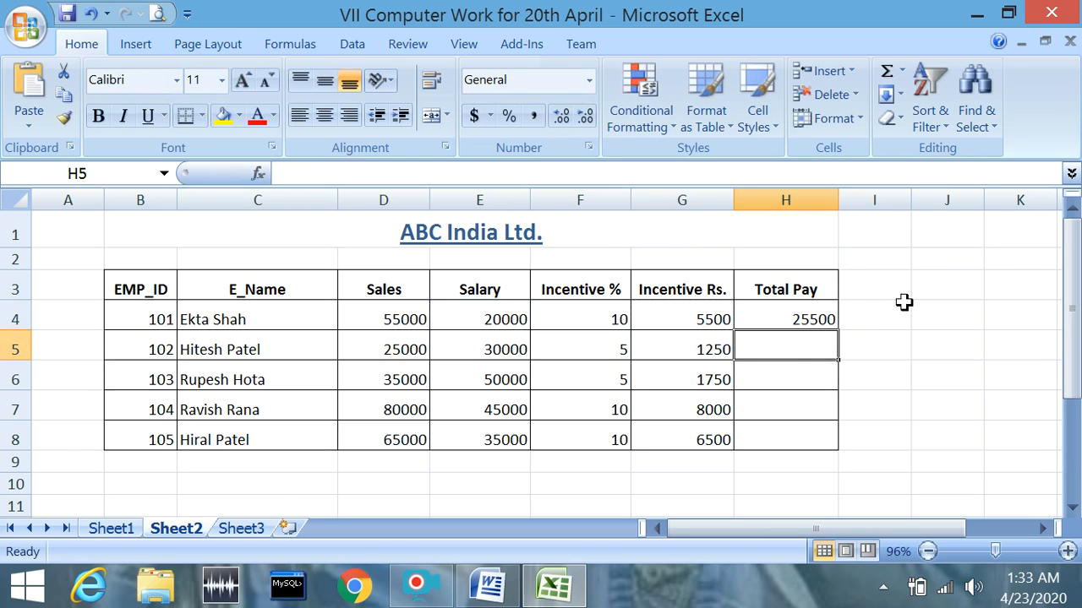
click(754, 309)
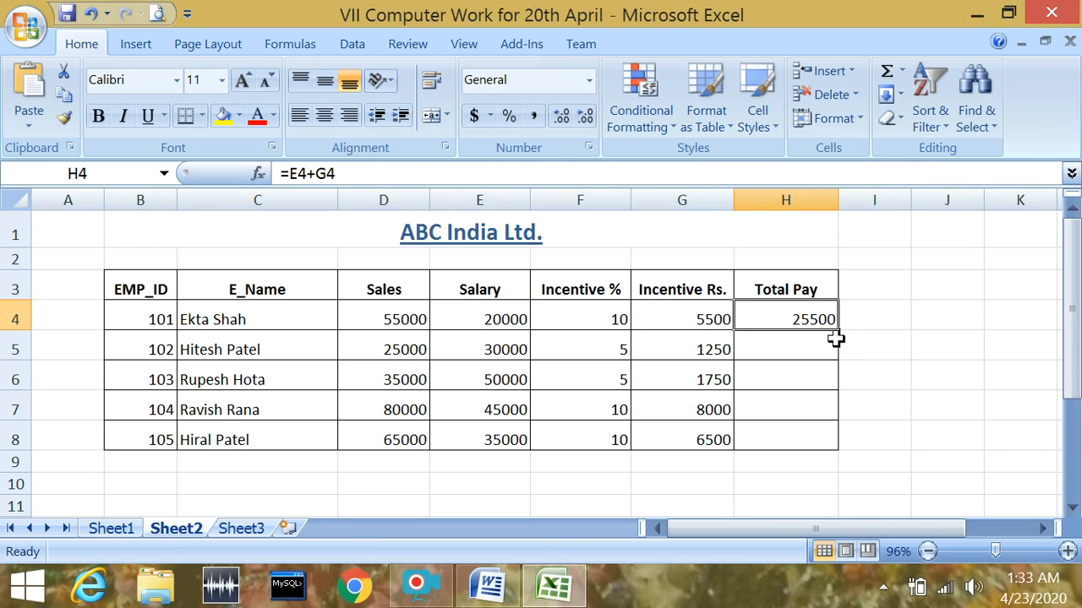
drag(838, 329, 823, 440)
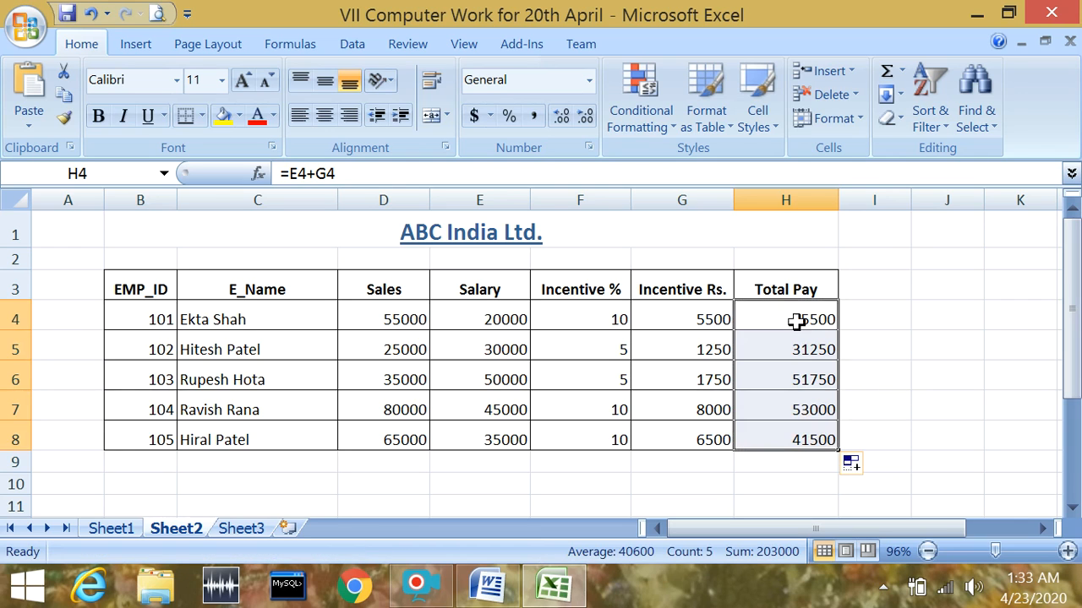
Read instruction d) about highlighting employee records in the Word assignment, comparing it with the Excel sheet, and return to Excel.
click(488, 585)
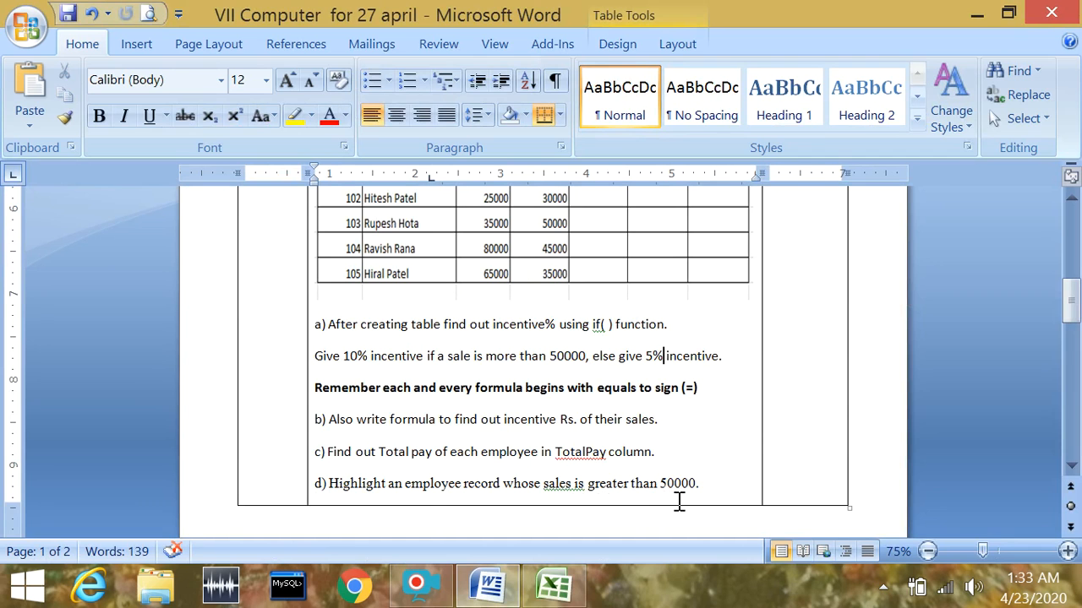
click(556, 589)
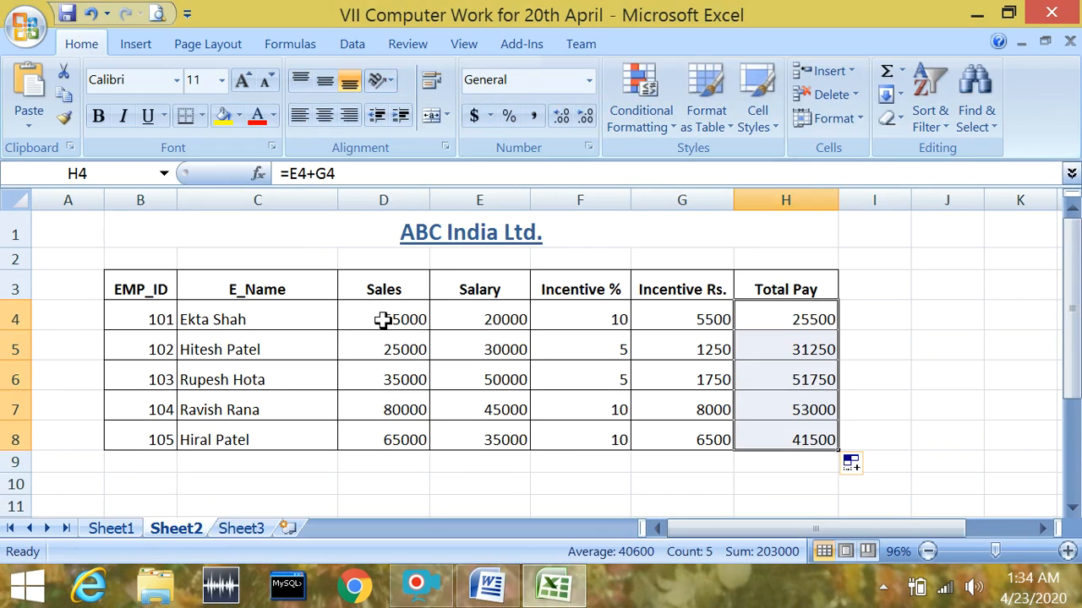
click(507, 589)
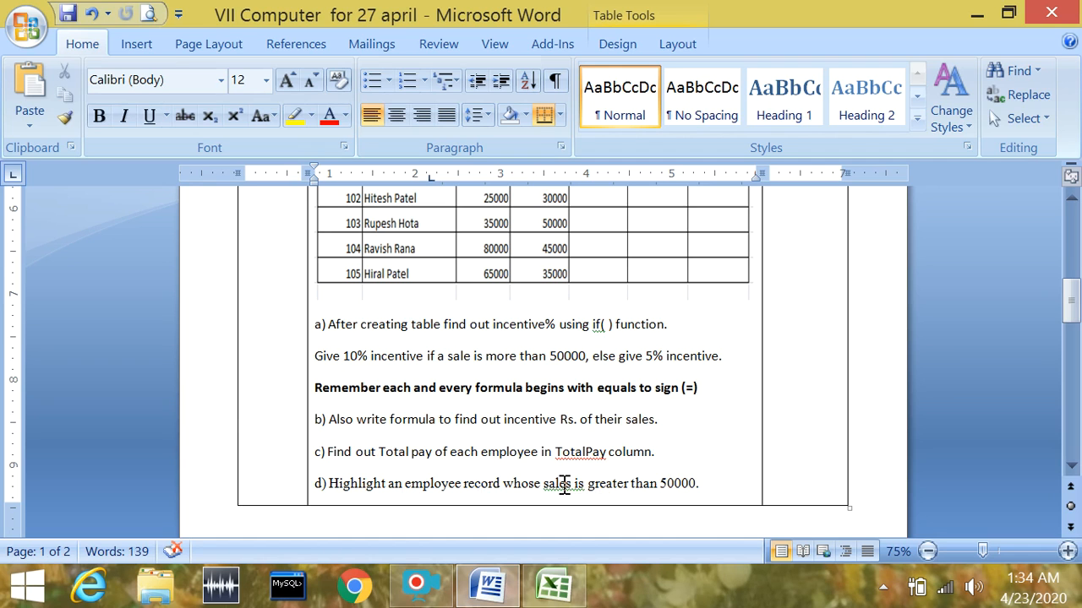
drag(543, 487, 707, 485)
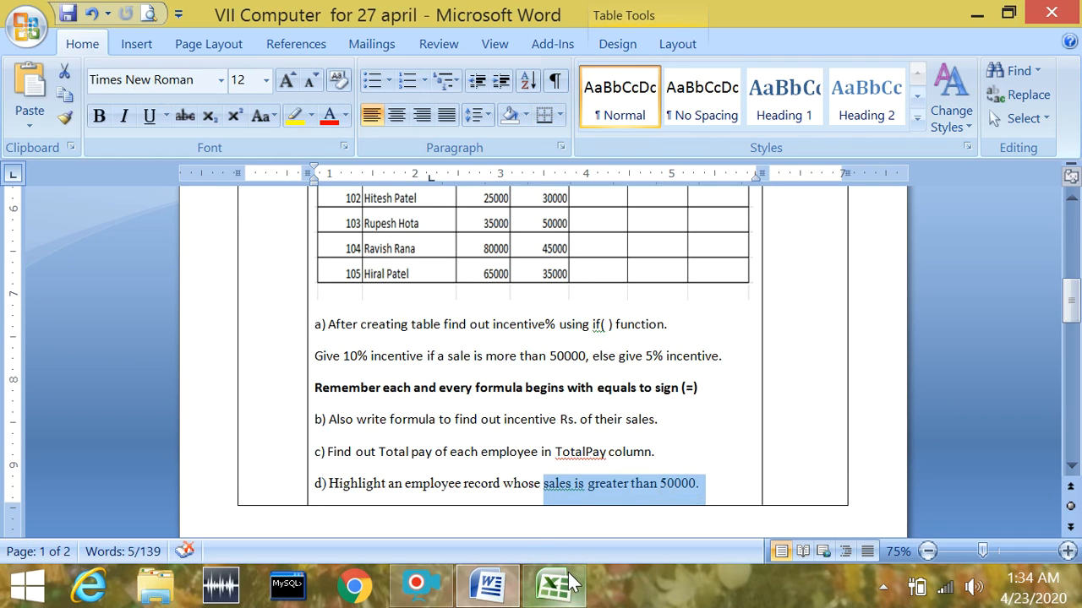
mouse_move(554, 584)
click(553, 464)
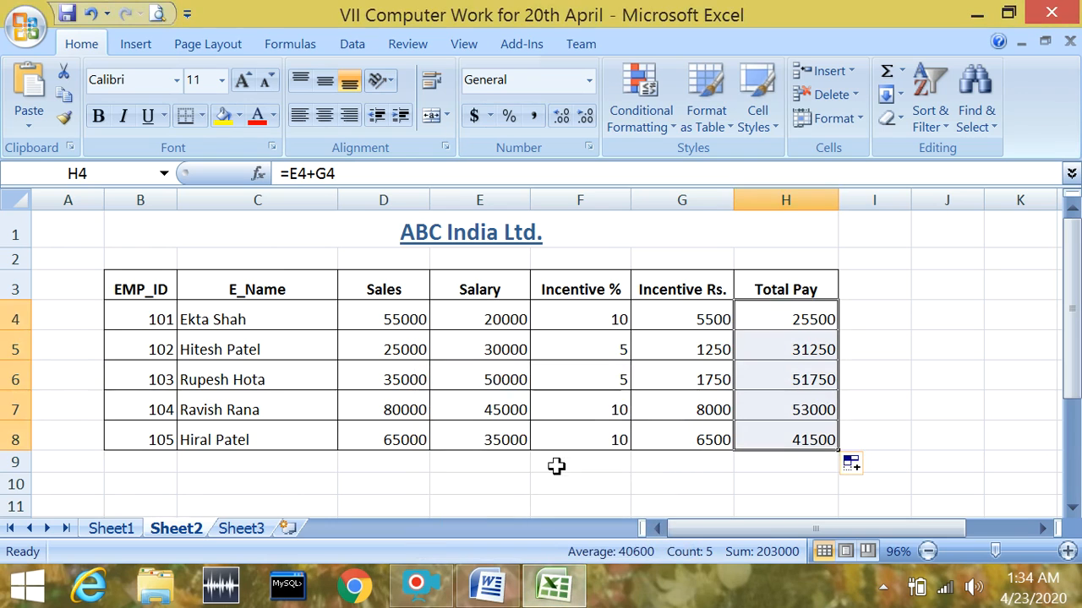
Apply a Greater Than highlight rule to Sales cells D4:D8 for values above 50000, using Light Red Fill with Dark Red Text.
drag(361, 311, 371, 433)
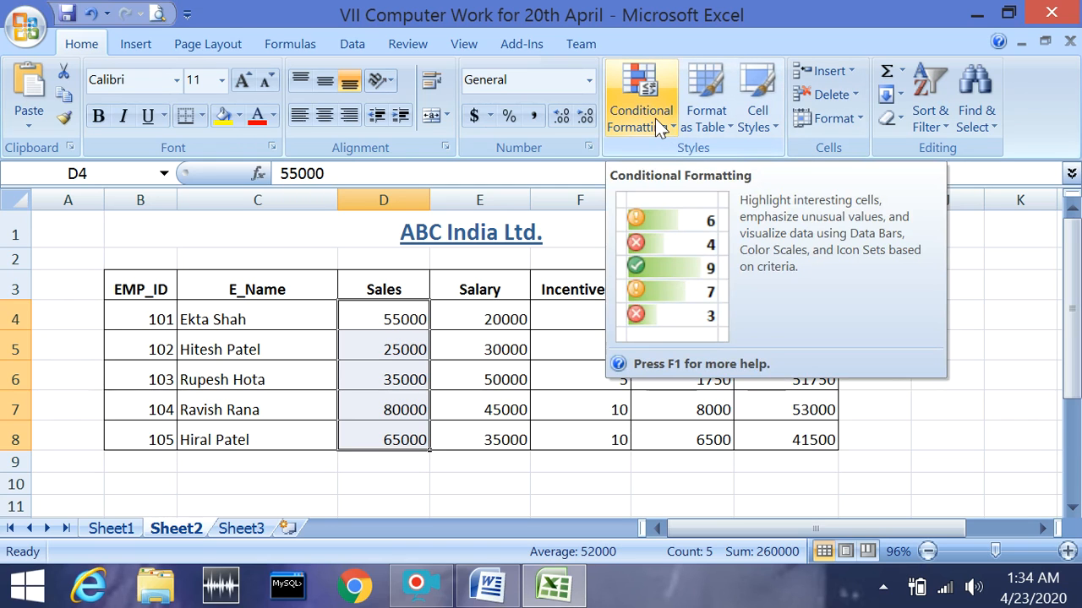
click(654, 118)
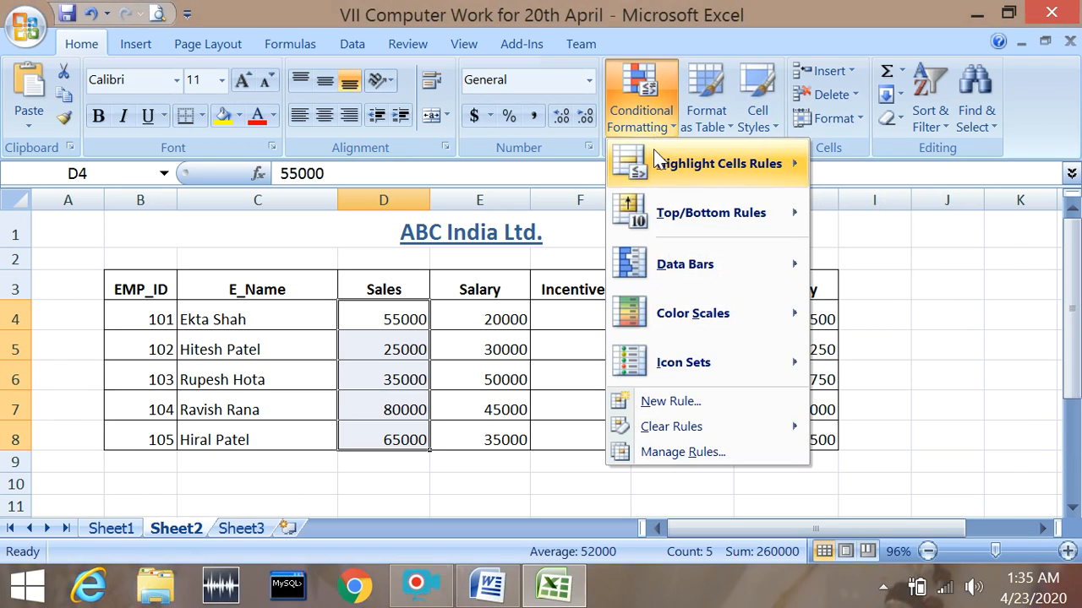
mouse_move(659, 167)
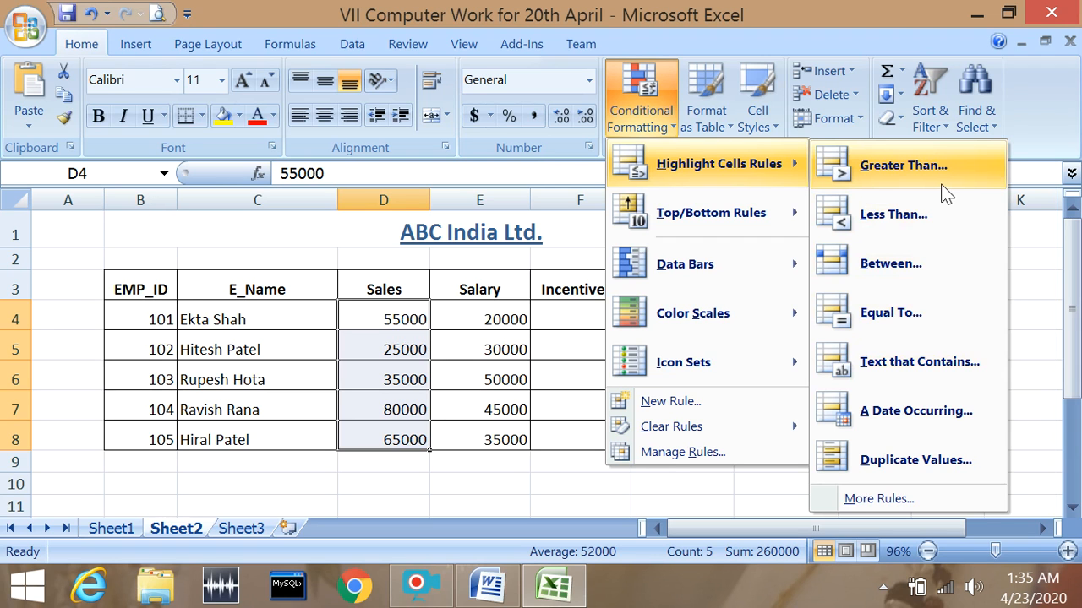
click(903, 165)
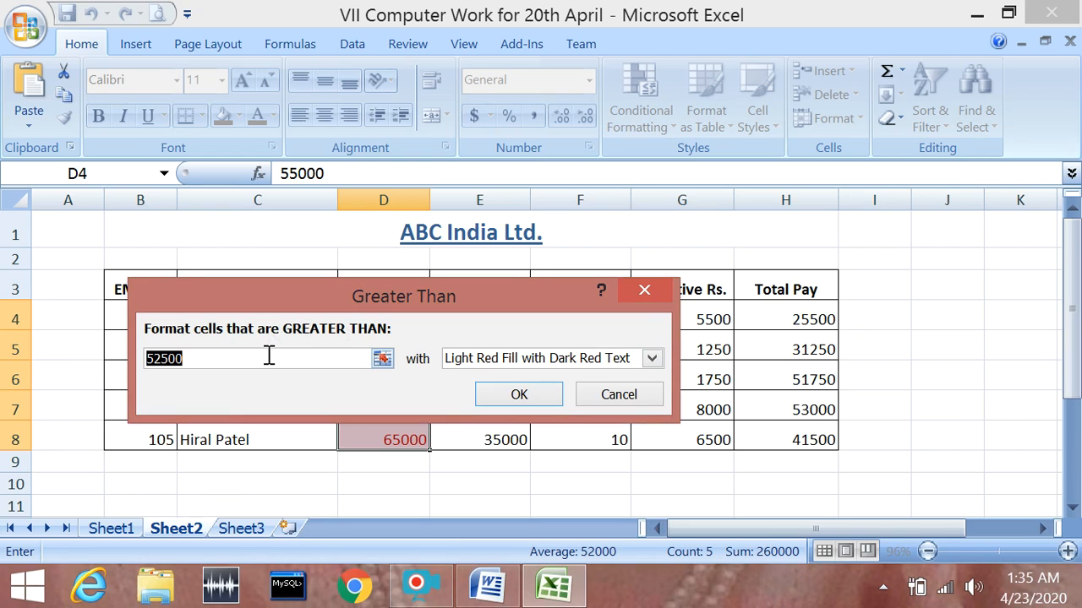
text(50000)
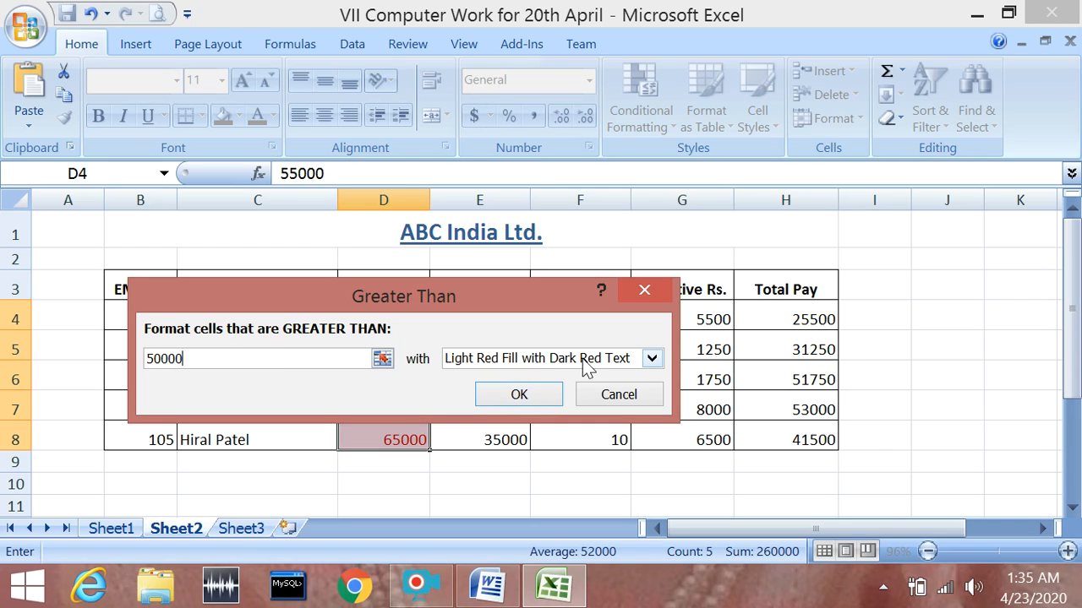
click(653, 358)
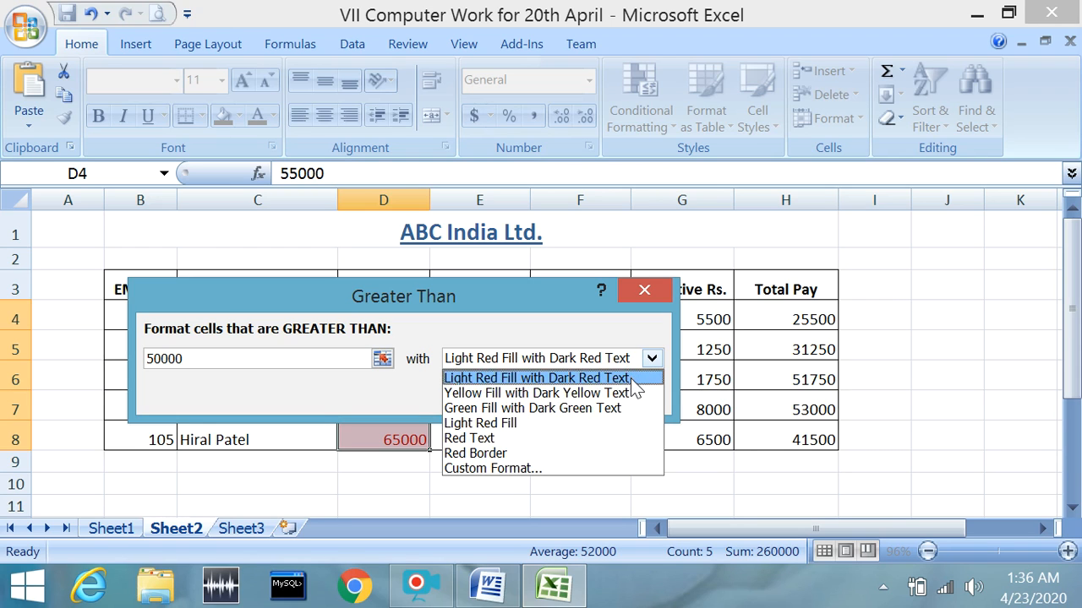
click(630, 378)
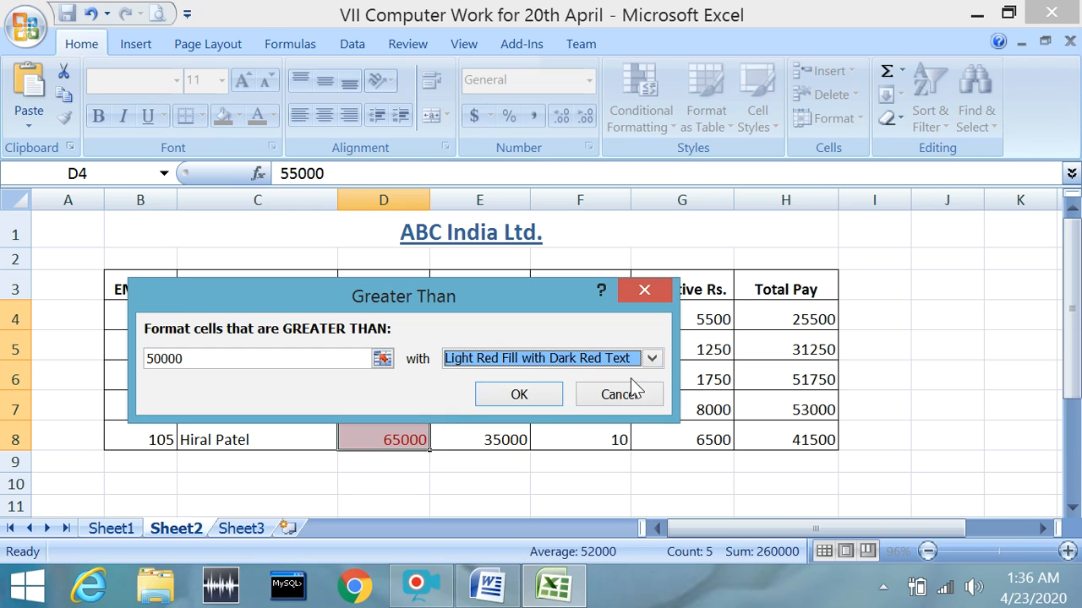
click(541, 398)
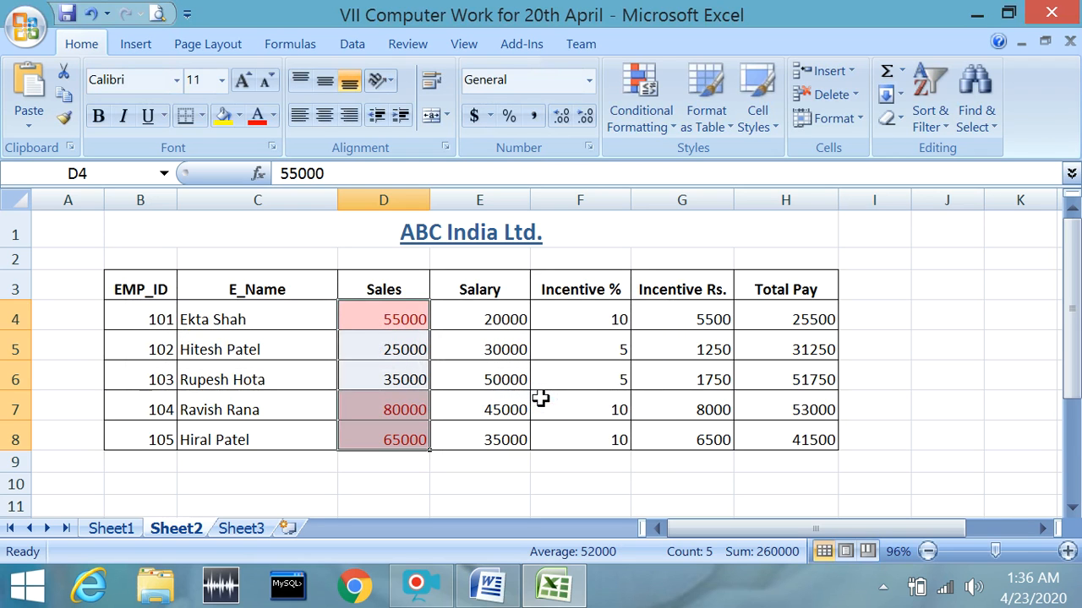
click(464, 377)
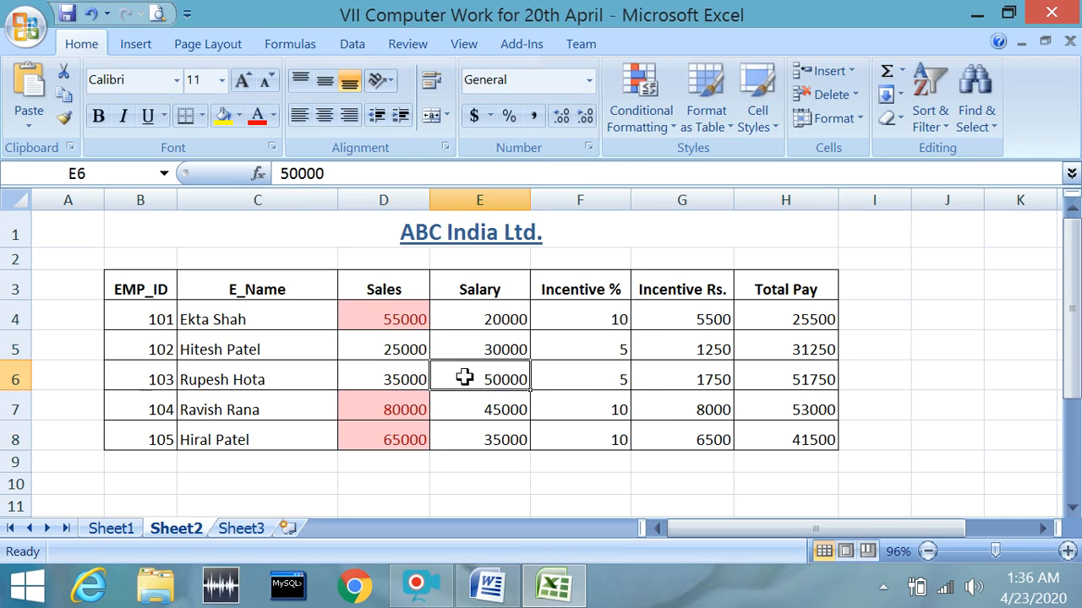
Inspect the highlighted Sales values in cells D4, D7 and D8.
click(404, 311)
click(367, 411)
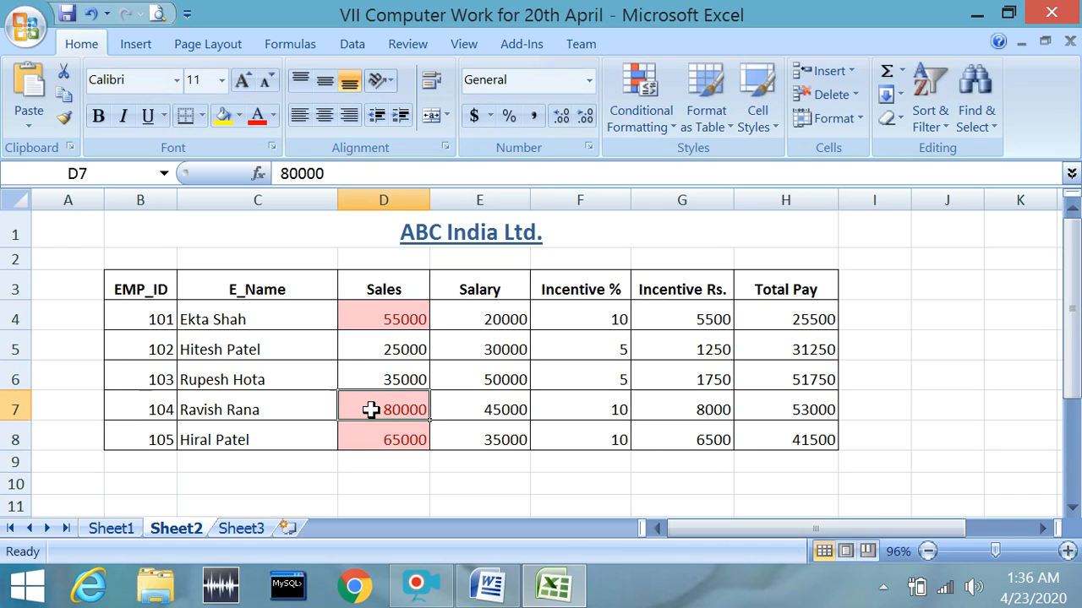
click(372, 441)
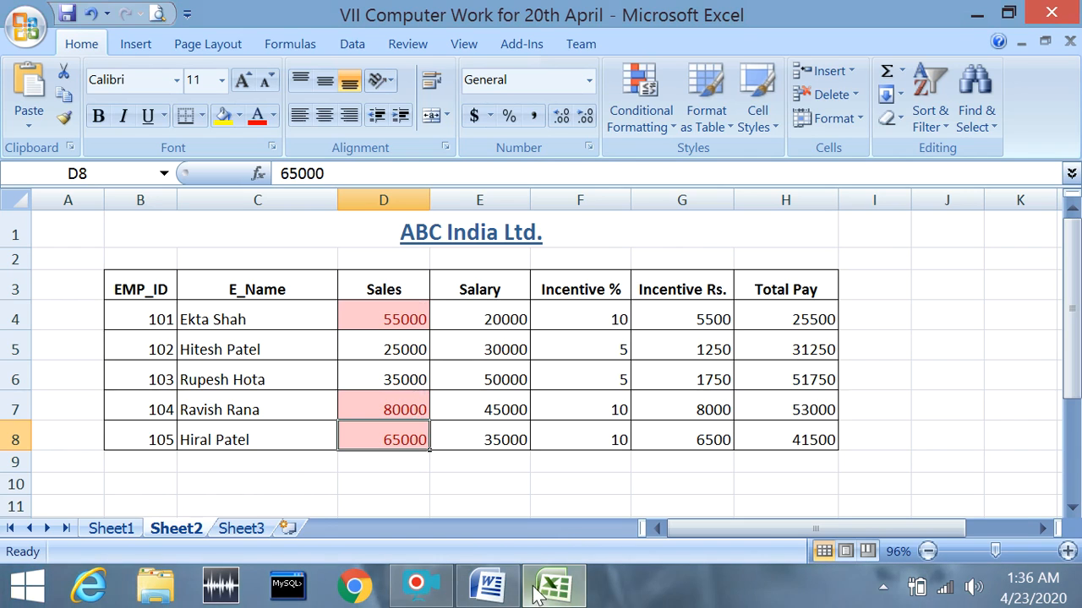
Read instruction e) about displaying records by Total Pay in the Word assignment and return to Excel.
click(503, 589)
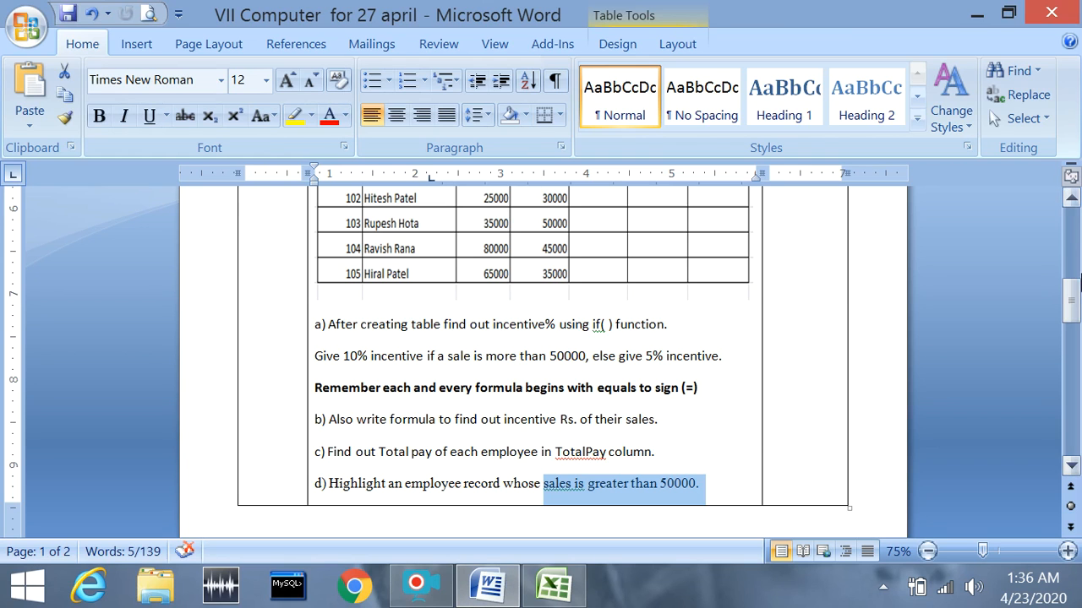
drag(1075, 300, 1076, 333)
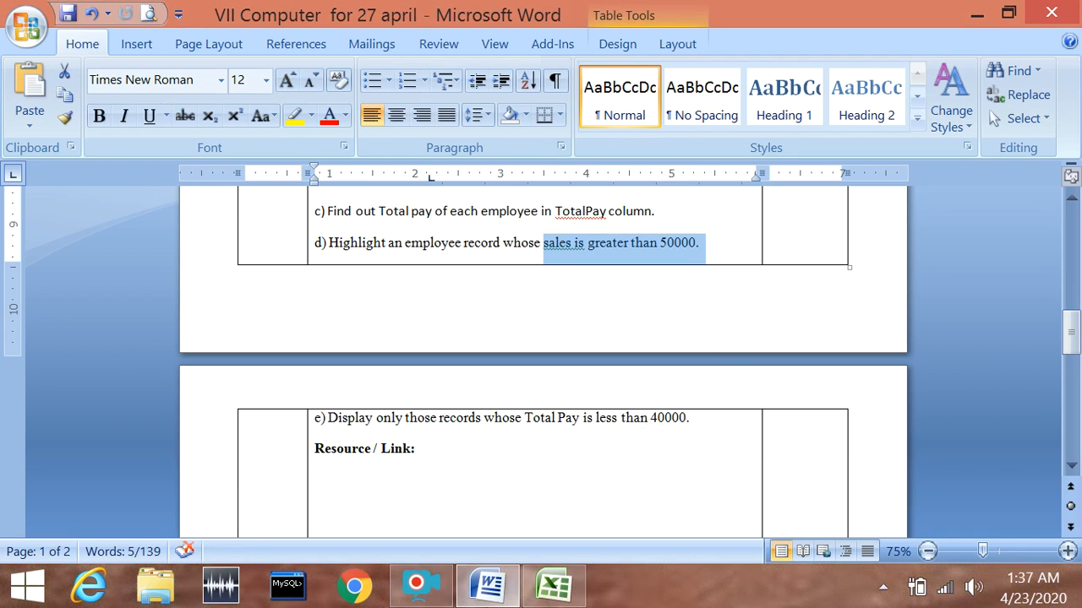
click(569, 595)
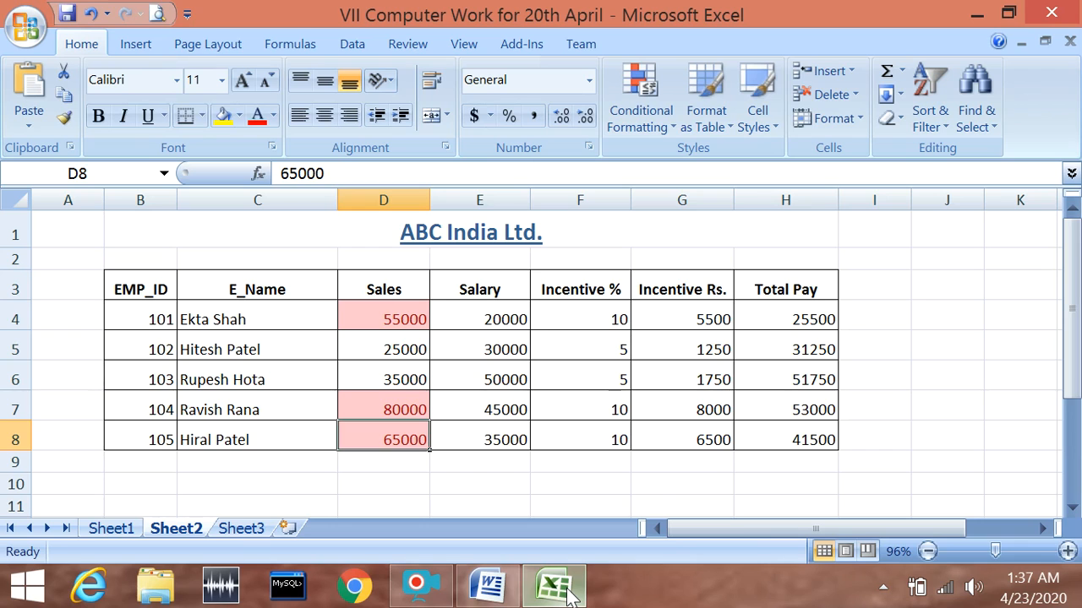
Turn on filtering for the salary table's header row, starting from the Total Pay heading in H3.
click(810, 289)
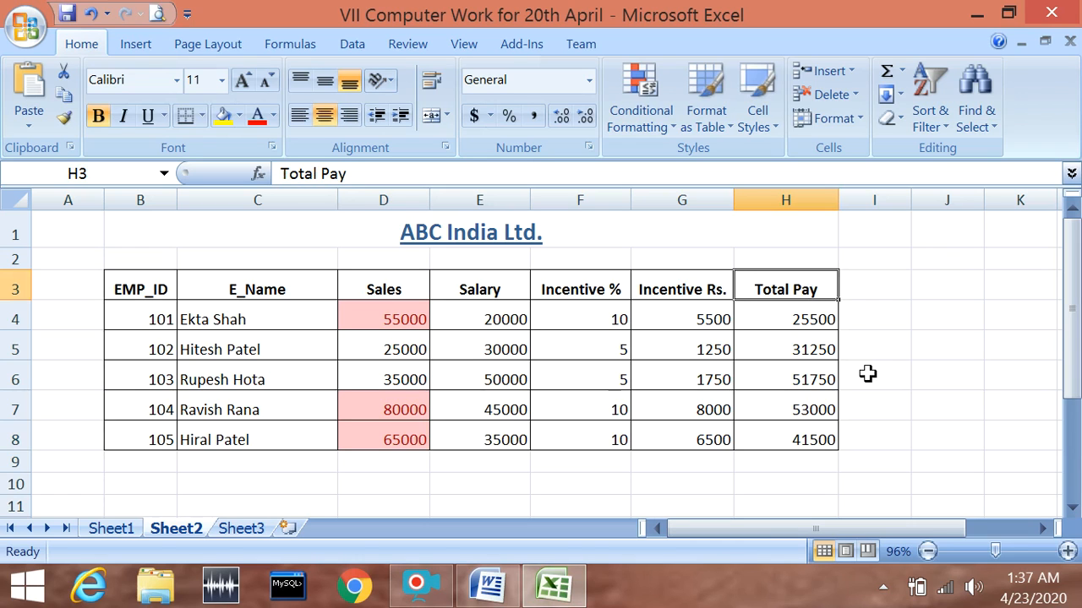
click(352, 46)
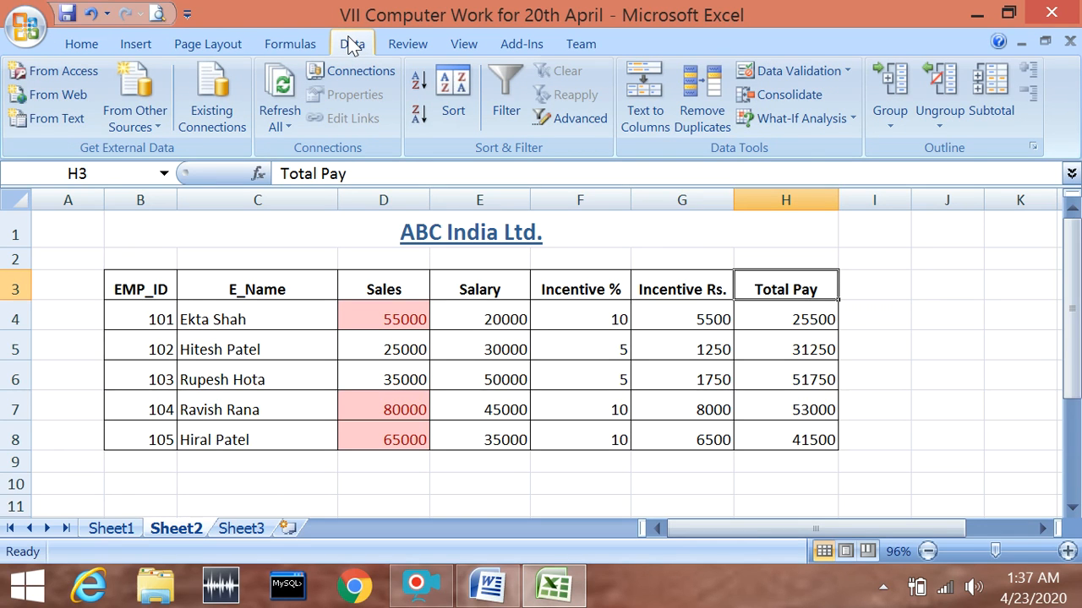
click(501, 113)
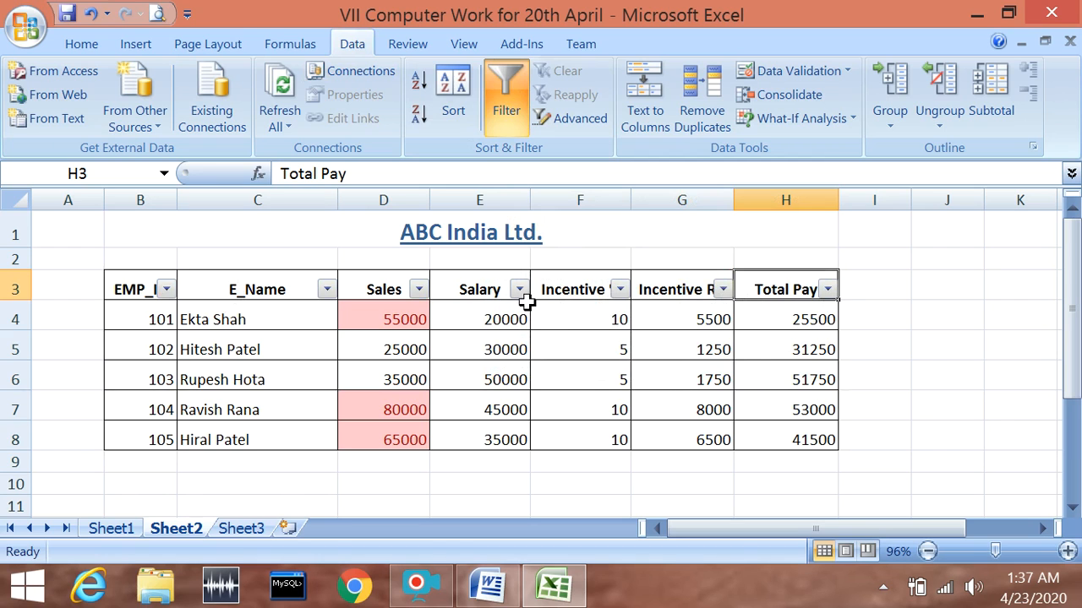
Apply a custom number filter to the Total Pay column that shows only rows where the value is less than 40000.
click(827, 289)
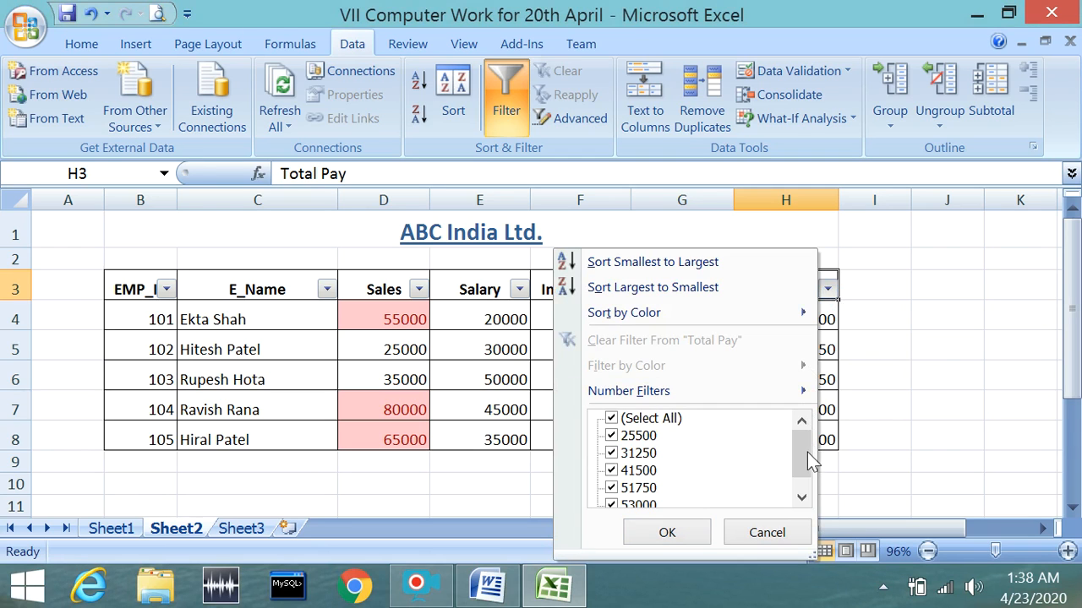
drag(803, 456, 803, 481)
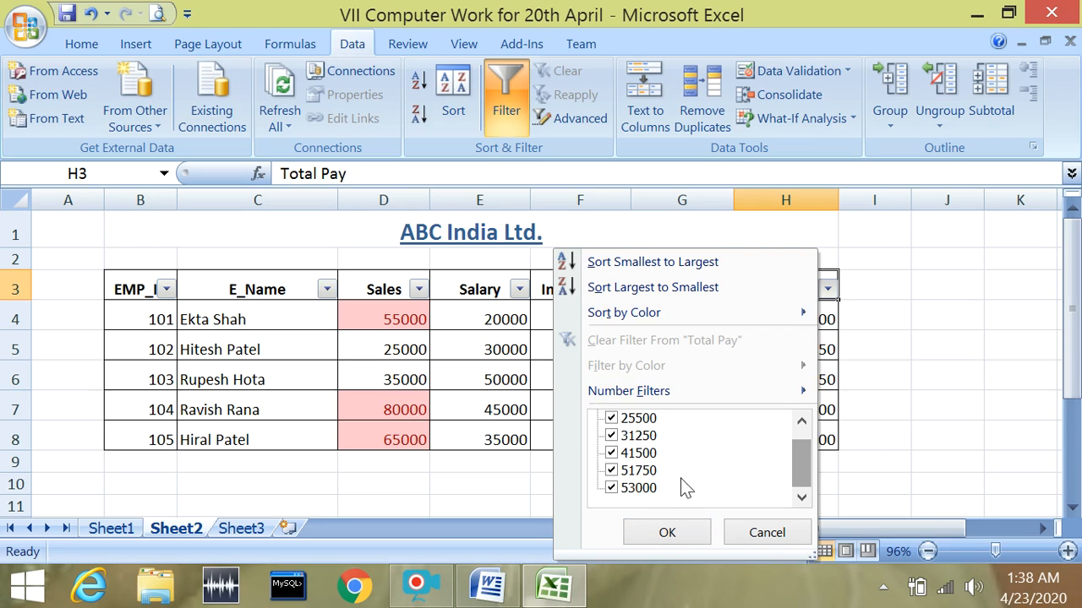
mouse_move(803, 401)
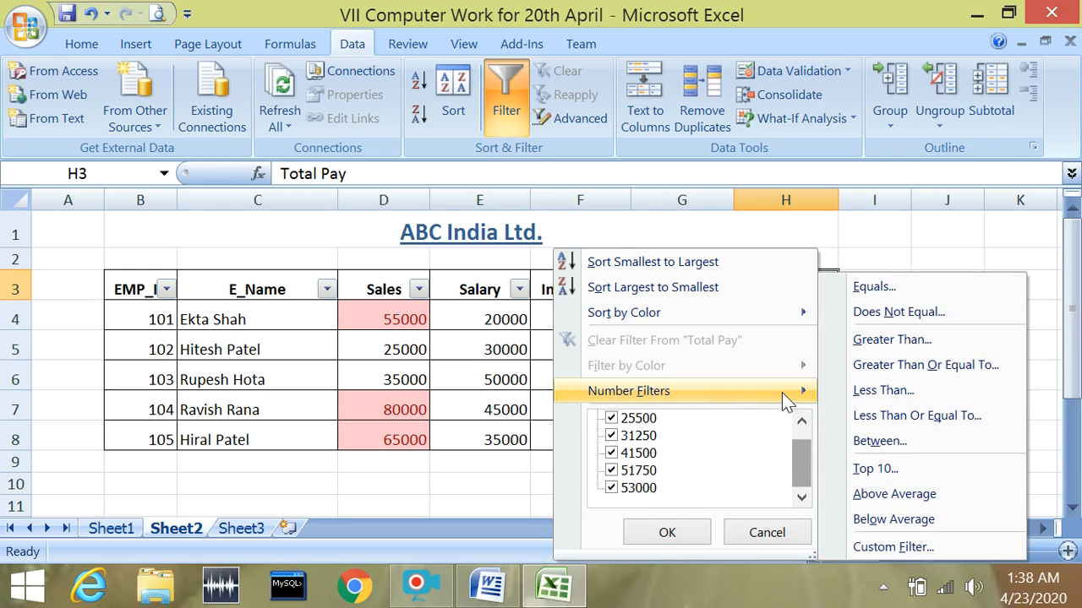
click(848, 546)
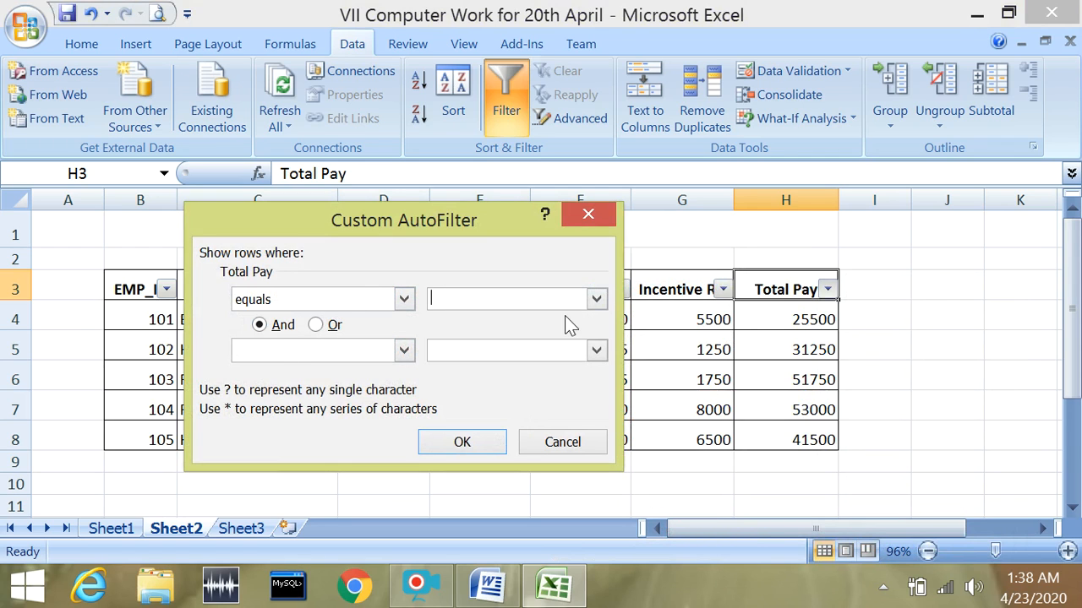
click(406, 306)
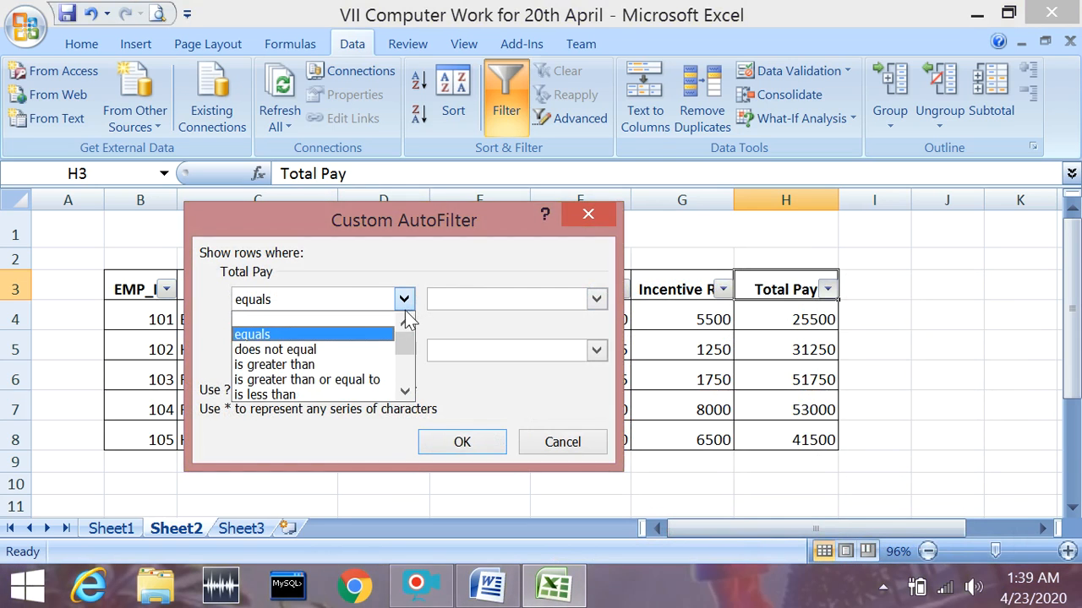
click(346, 394)
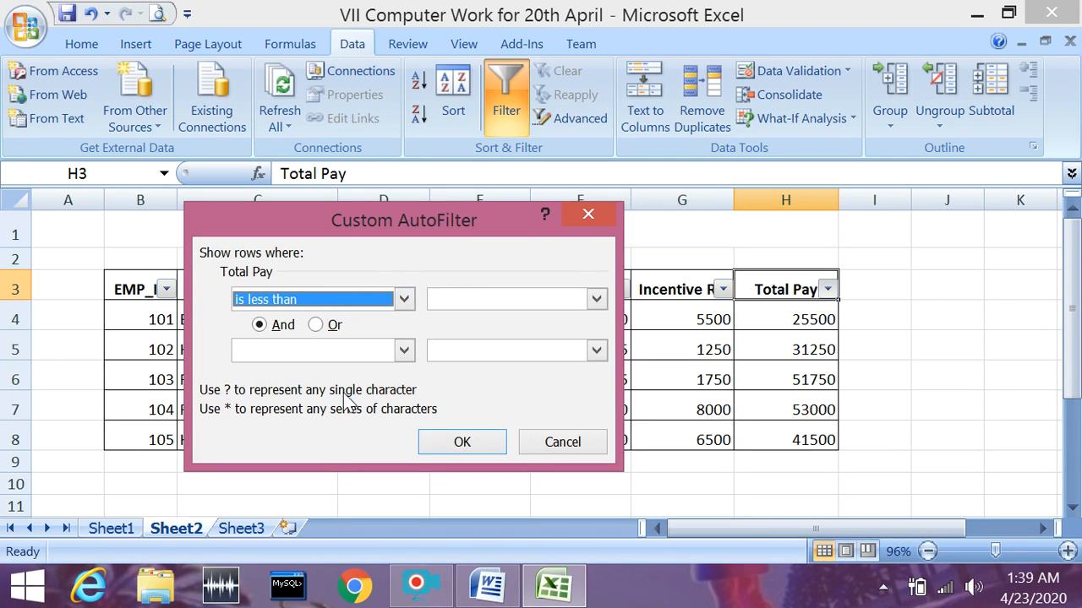
click(597, 299)
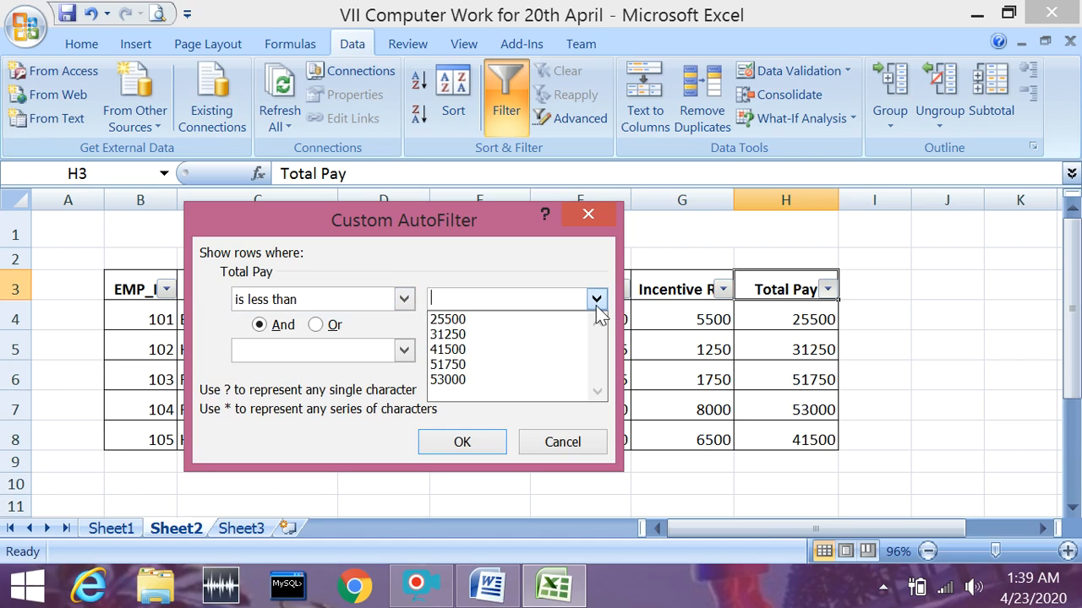
click(597, 300)
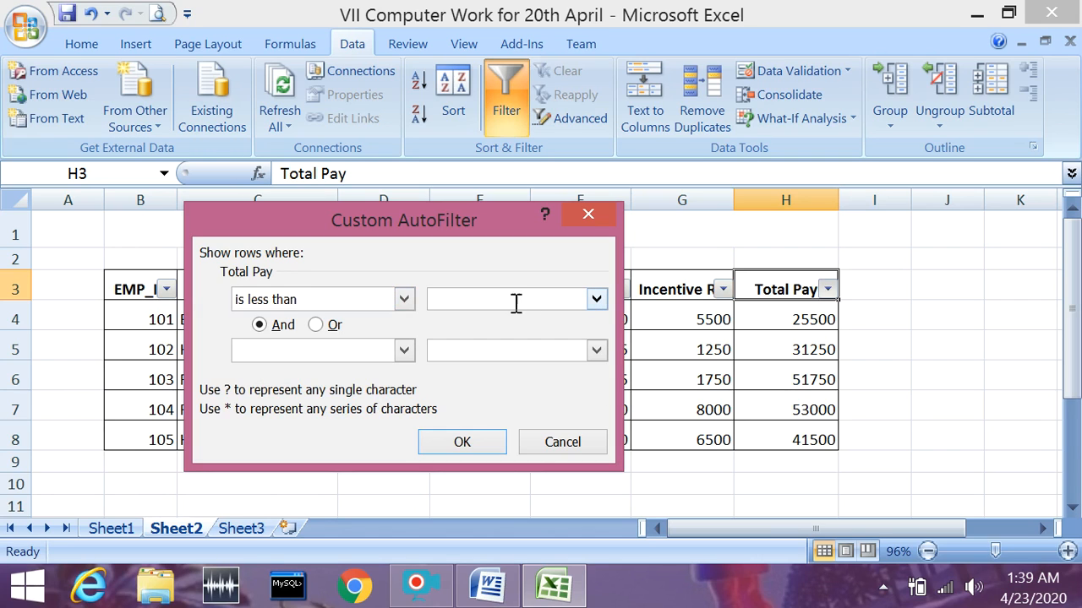
text(40000)
click(404, 351)
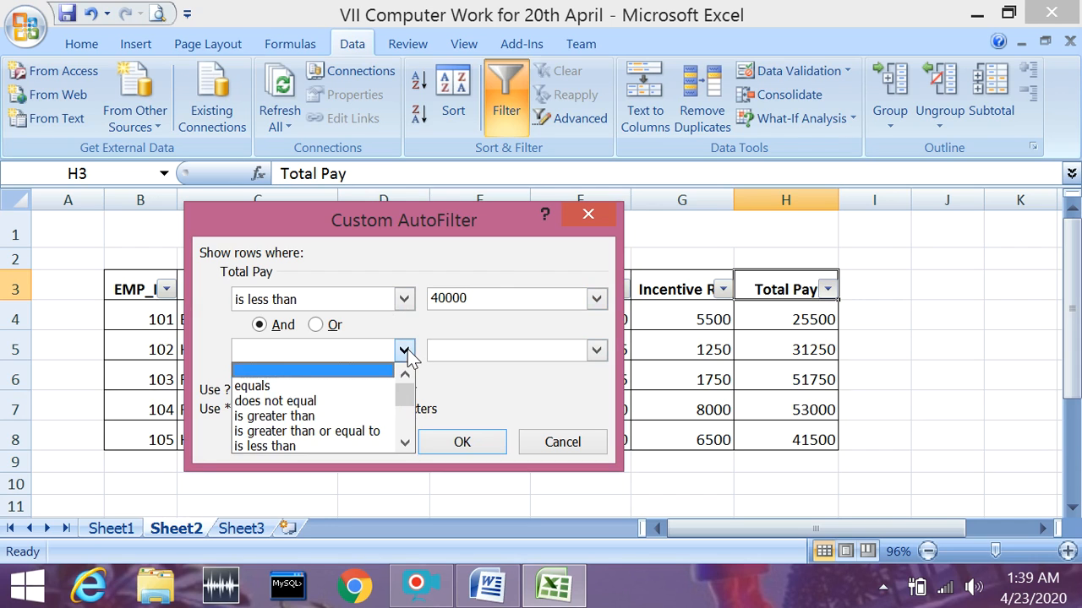
click(405, 351)
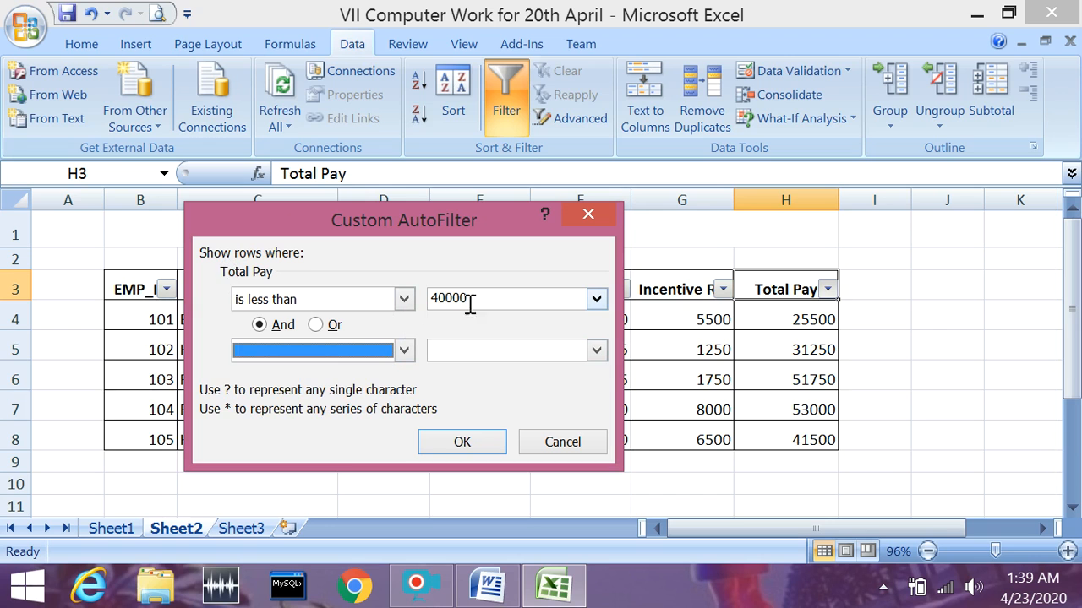
click(487, 448)
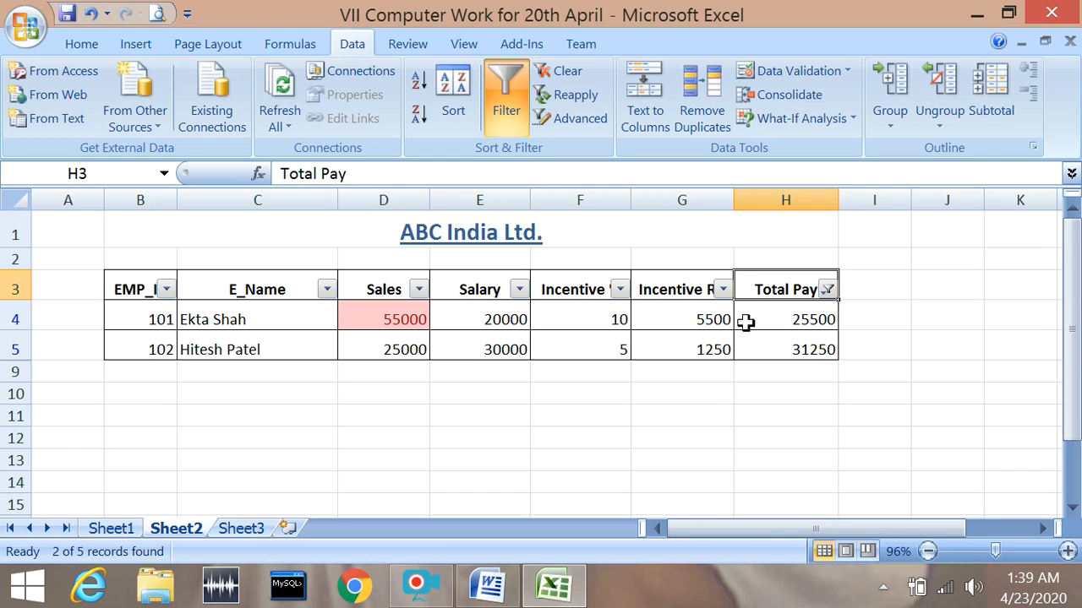
Clear the Total Pay filter and check the Incentive Rs. formula in G4 and the Total Pay formula in H4.
click(553, 75)
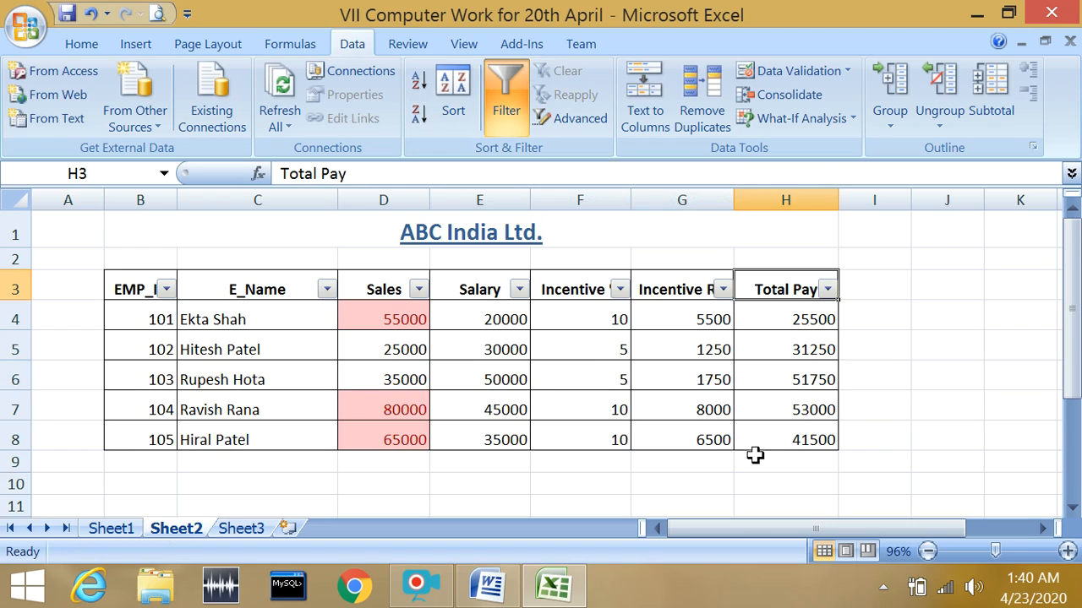
click(715, 326)
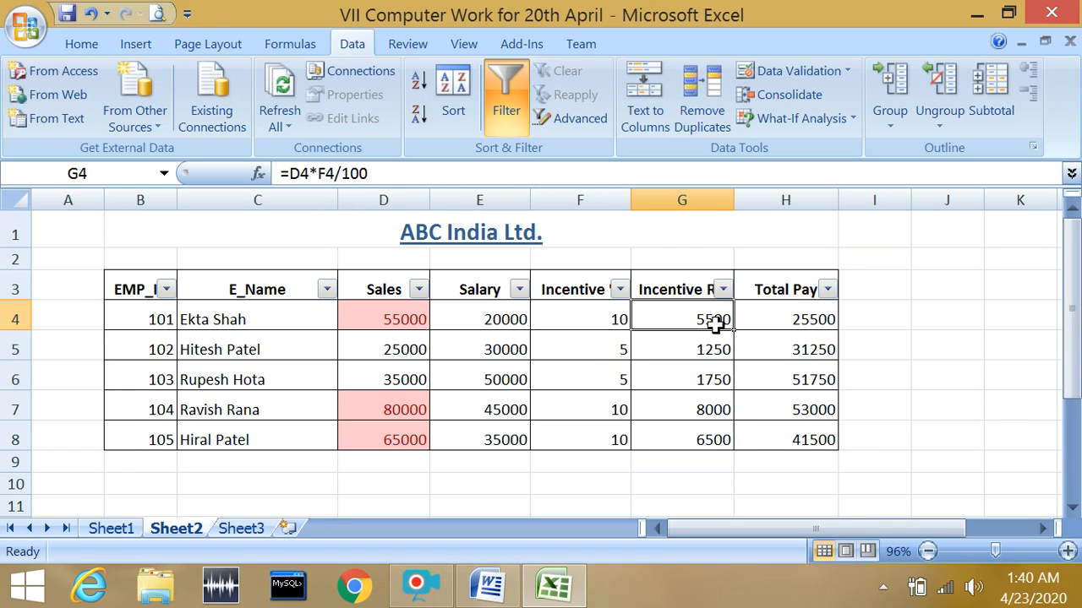
click(787, 315)
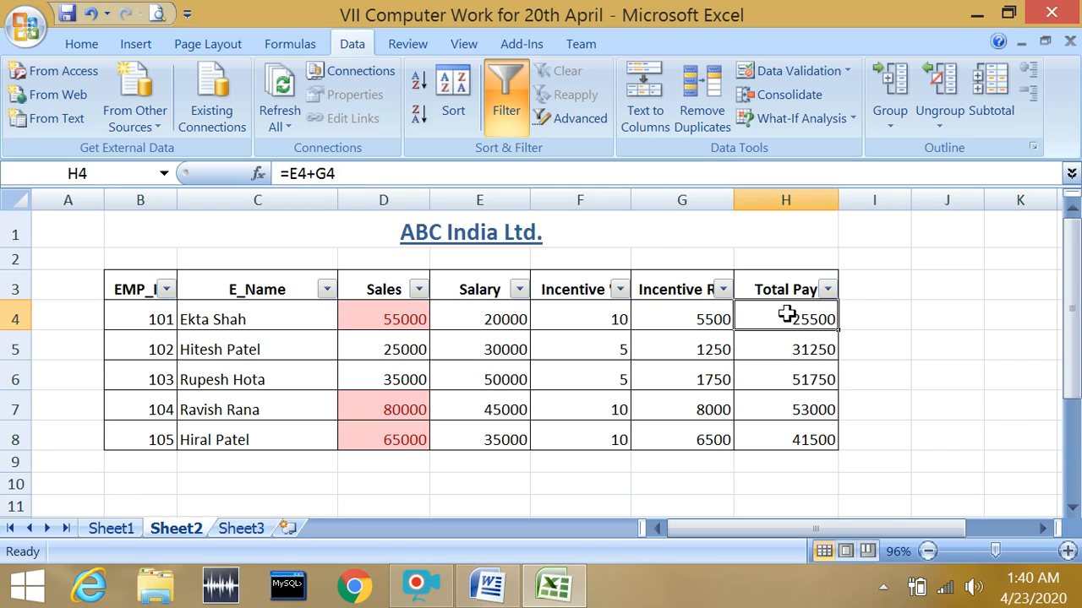